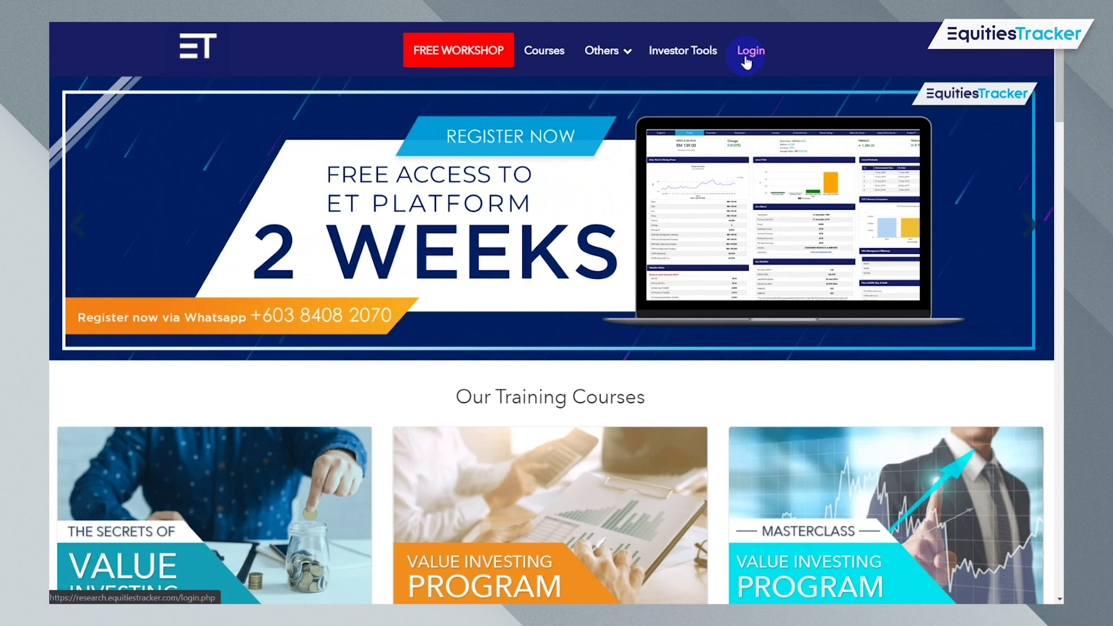
- Sign in to EquitiesTracker with the prefilled practice-account credentials
{"action": "left_click", "coordinate": [744, 57]}
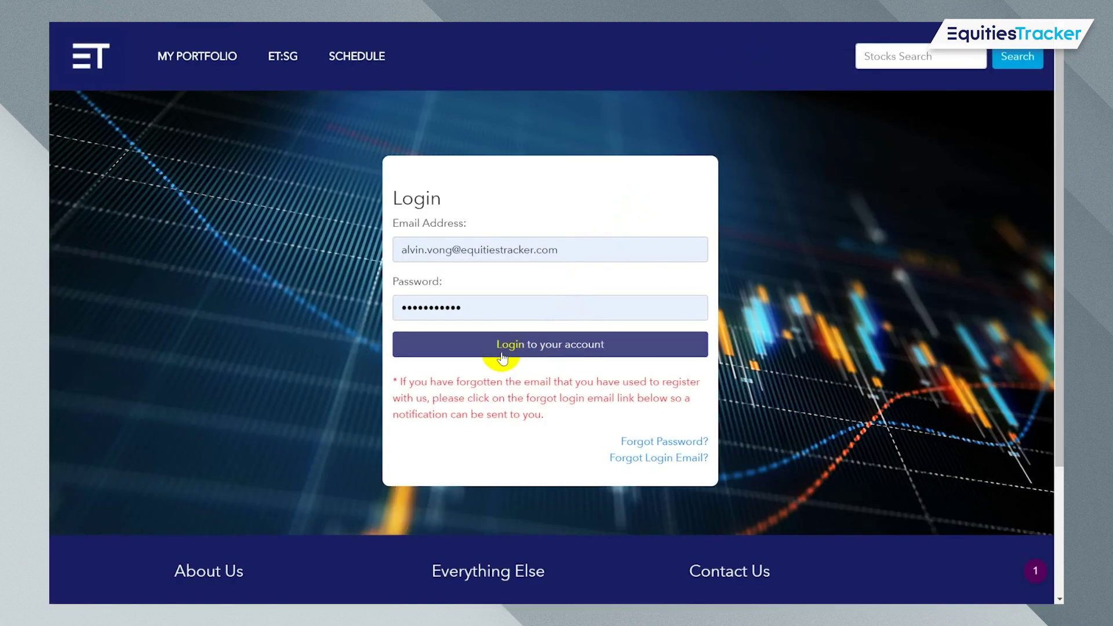
{"action": "left_click", "coordinate": [503, 355]}
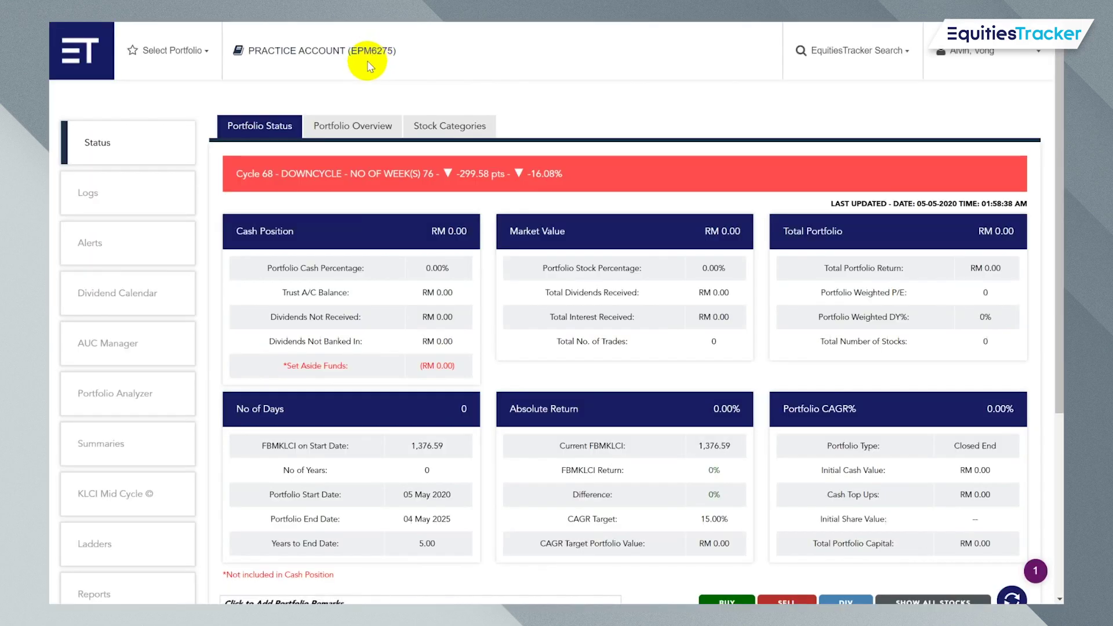
- Drop down the Select Portfolio list showing PRACTICE ACCOUNT, TUTORIAL 1 and TUTORIAL 2
{"action": "left_click", "coordinate": [191, 66]}
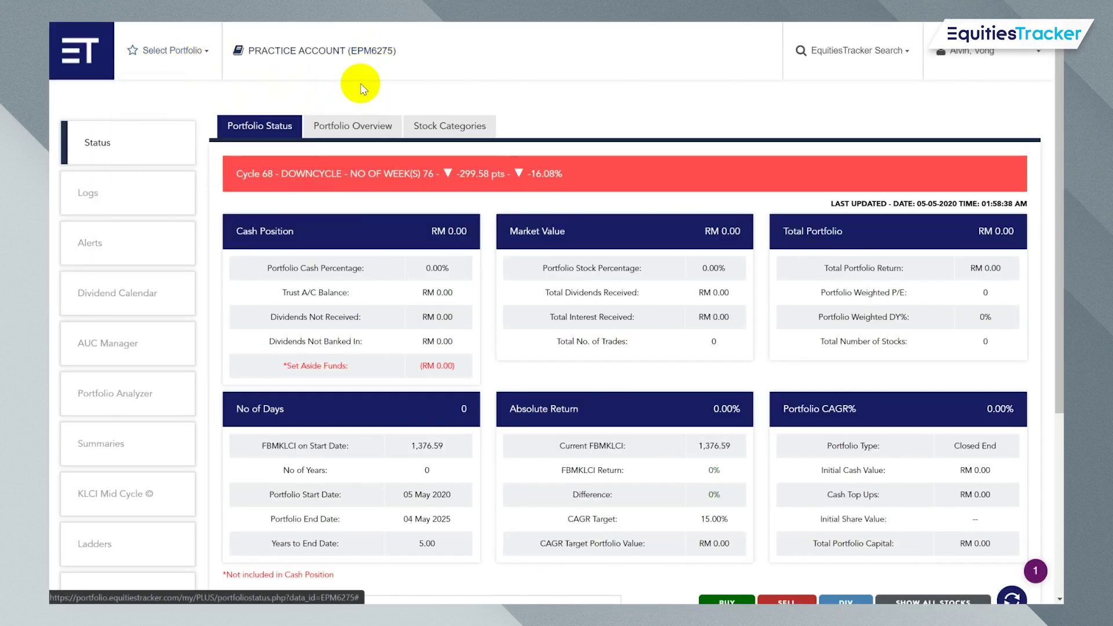
{"action": "left_click", "coordinate": [154, 49]}
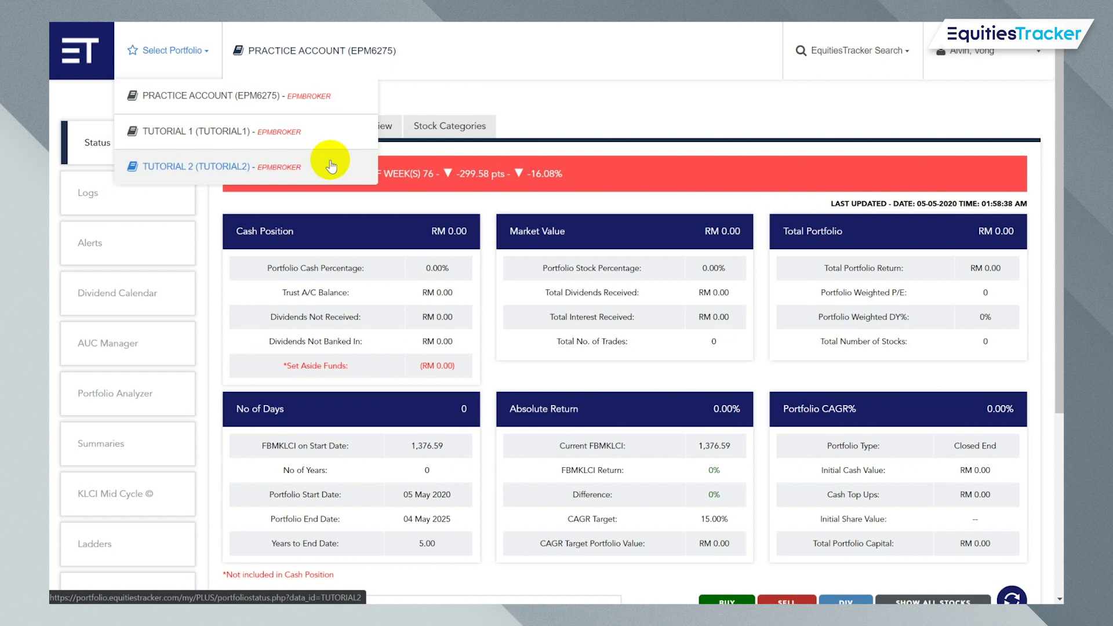
- Switch to TUTORIAL 2 and scroll its status page, confirming every value is RM 0.00
{"action": "left_click", "coordinate": [206, 169]}
{"action": "scroll", "coordinate": [586, 192], "scroll_direction": "down", "scroll_amount": 1}
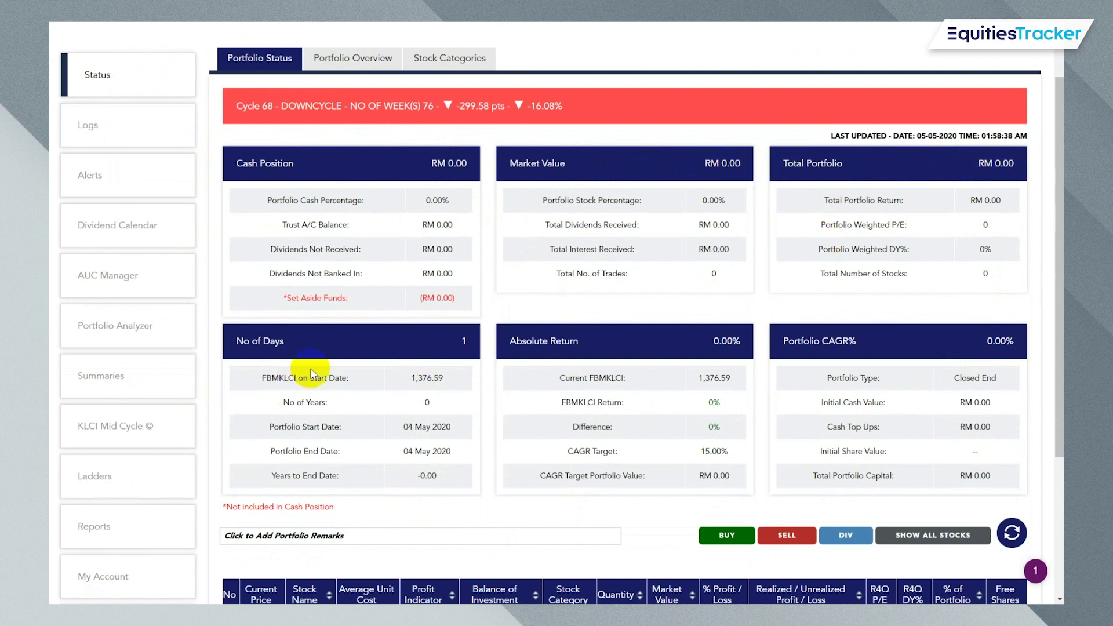
{"action": "scroll", "coordinate": [409, 325], "scroll_direction": "down", "scroll_amount": 1}
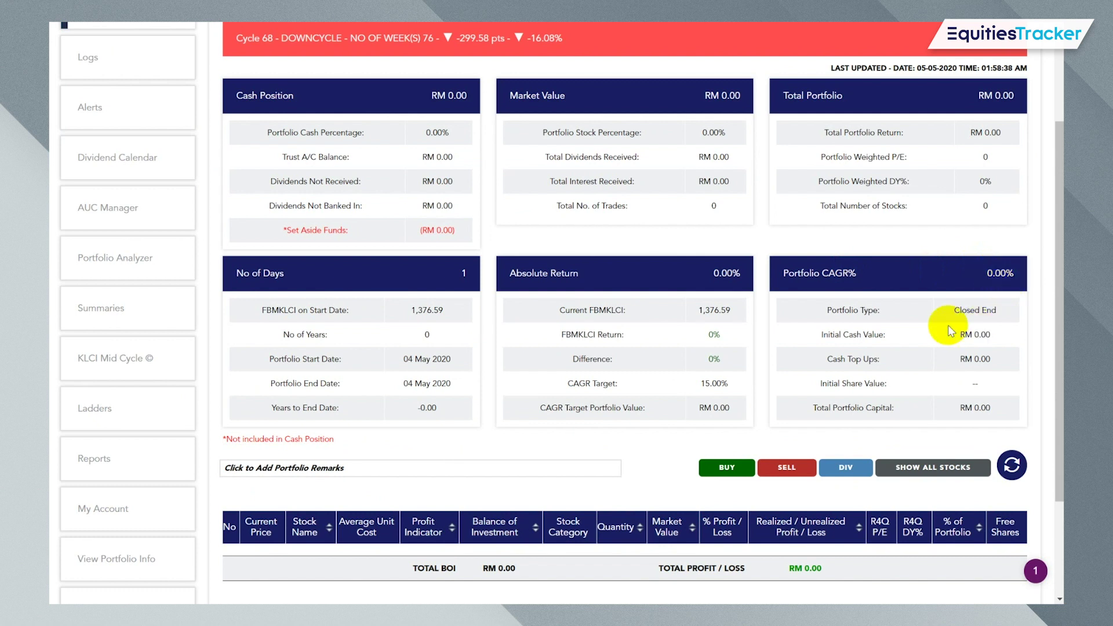
{"action": "scroll", "coordinate": [976, 333], "scroll_direction": "down", "scroll_amount": 2}
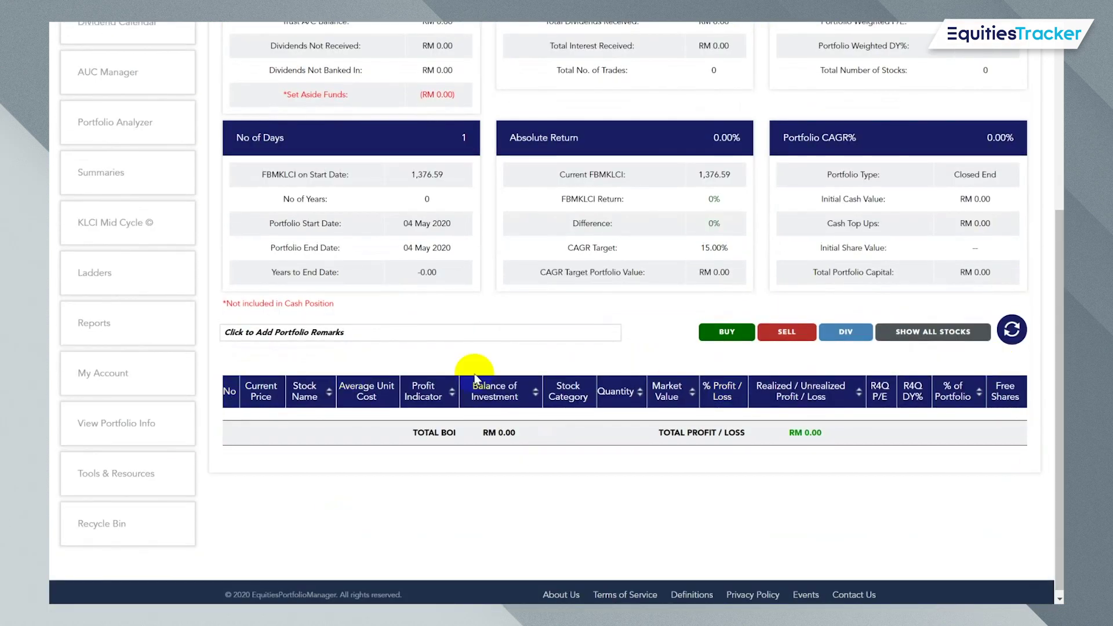
{"action": "scroll", "coordinate": [537, 368], "scroll_direction": "up", "scroll_amount": 4}
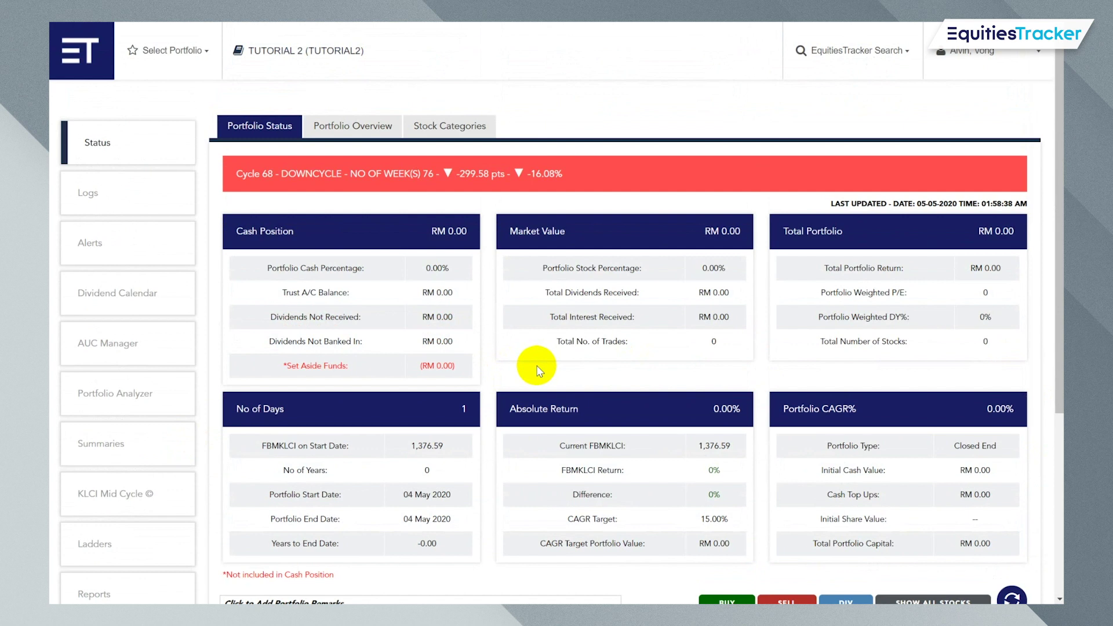
{"action": "scroll", "coordinate": [537, 367], "scroll_direction": "down", "scroll_amount": 2}
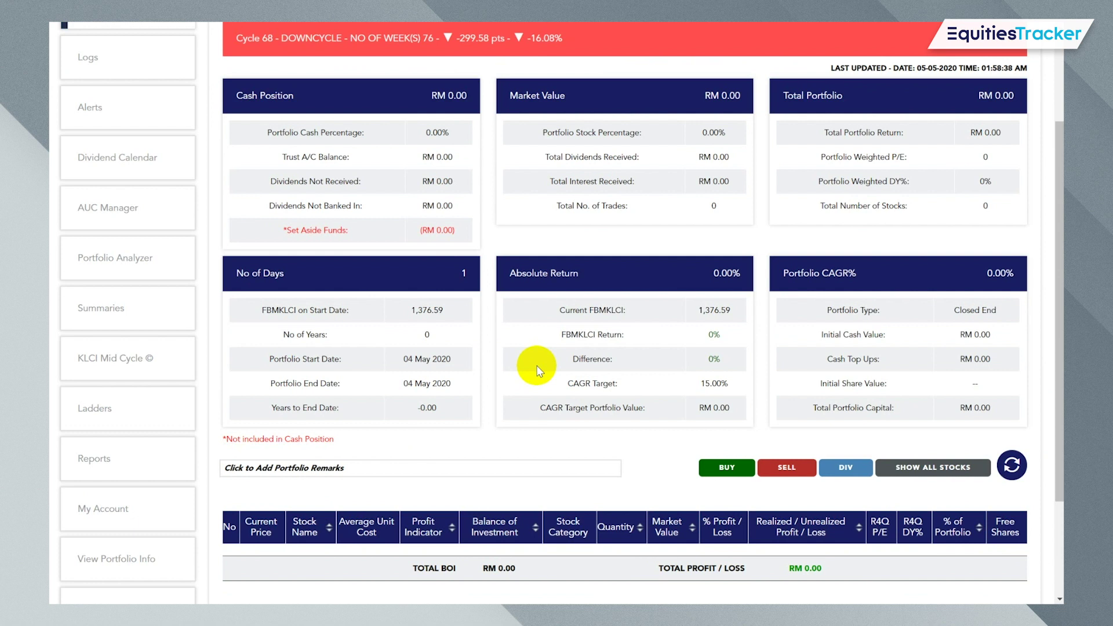
{"action": "scroll", "coordinate": [388, 301], "scroll_direction": "up", "scroll_amount": 3}
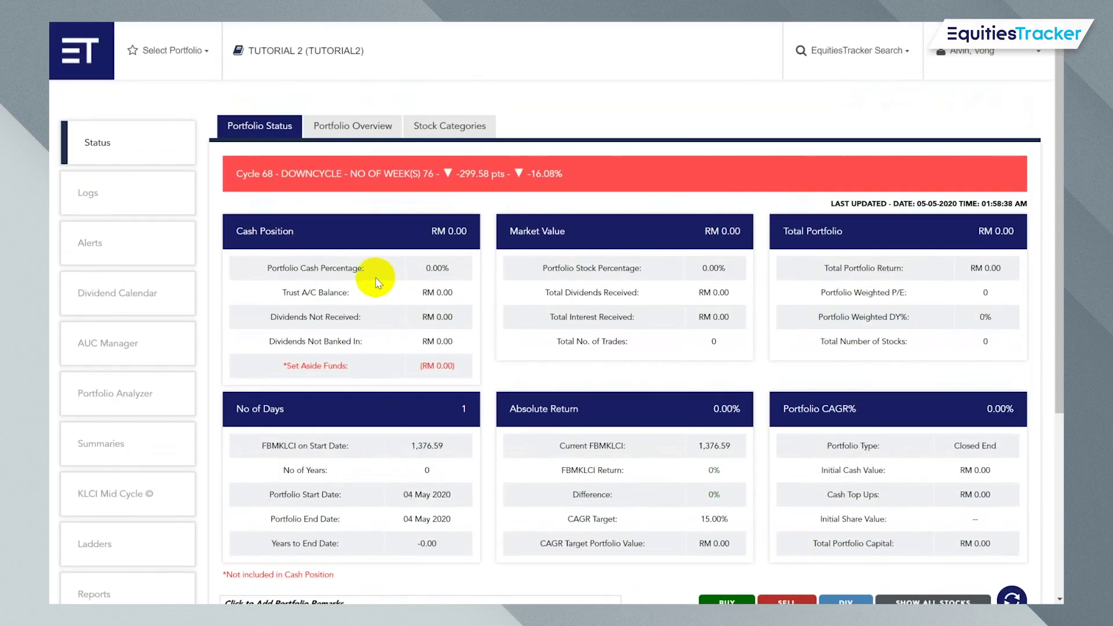
- Start a new buy in Logs dated 04-May-2020 for PADINI stock
{"action": "left_click", "coordinate": [108, 204]}
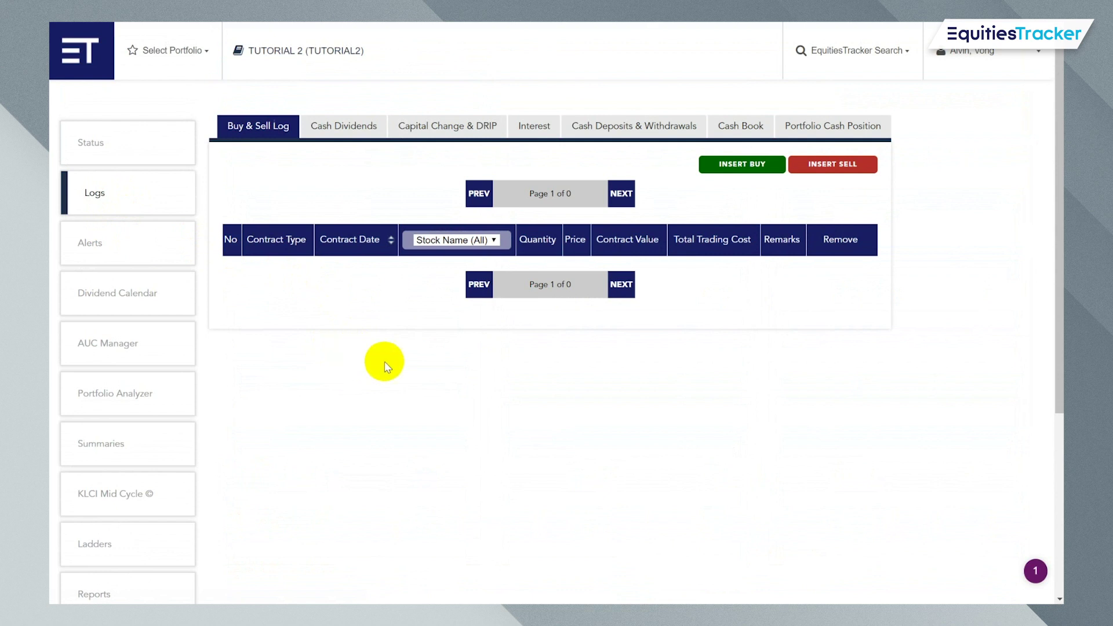
{"action": "left_click", "coordinate": [719, 172]}
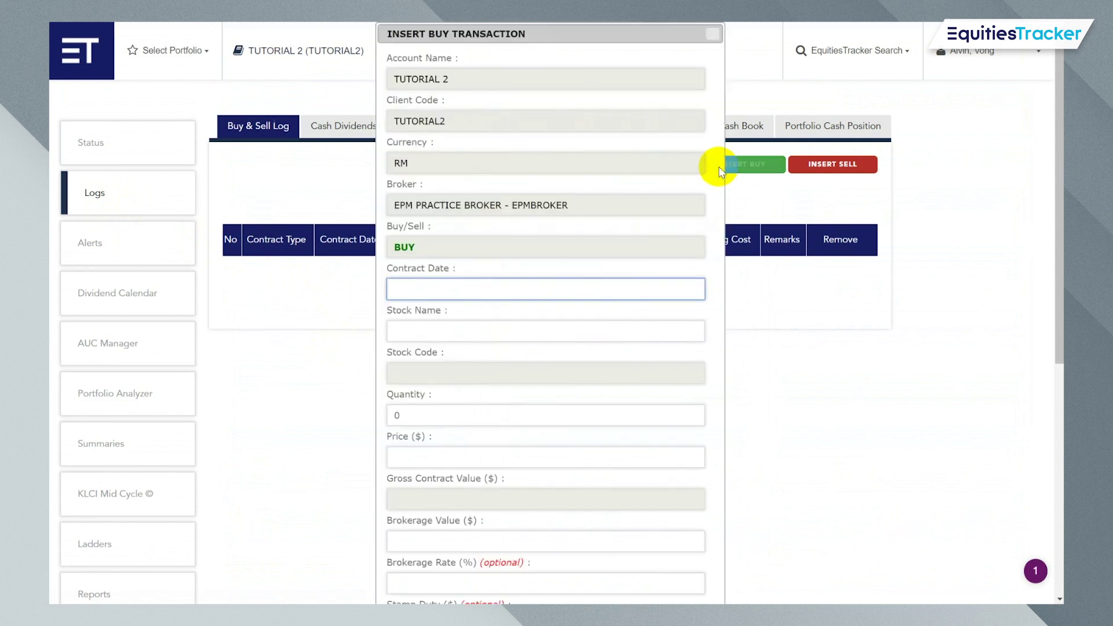
{"action": "left_click", "coordinate": [427, 367]}
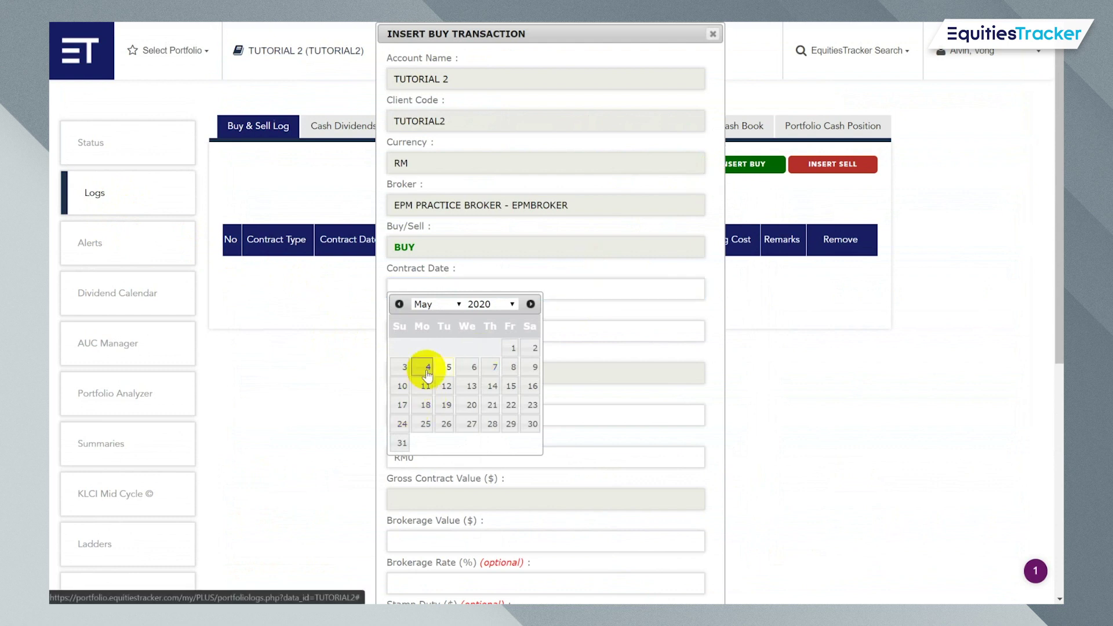
{"action": "left_click", "coordinate": [447, 331]}
{"action": "type", "text": "pa"}
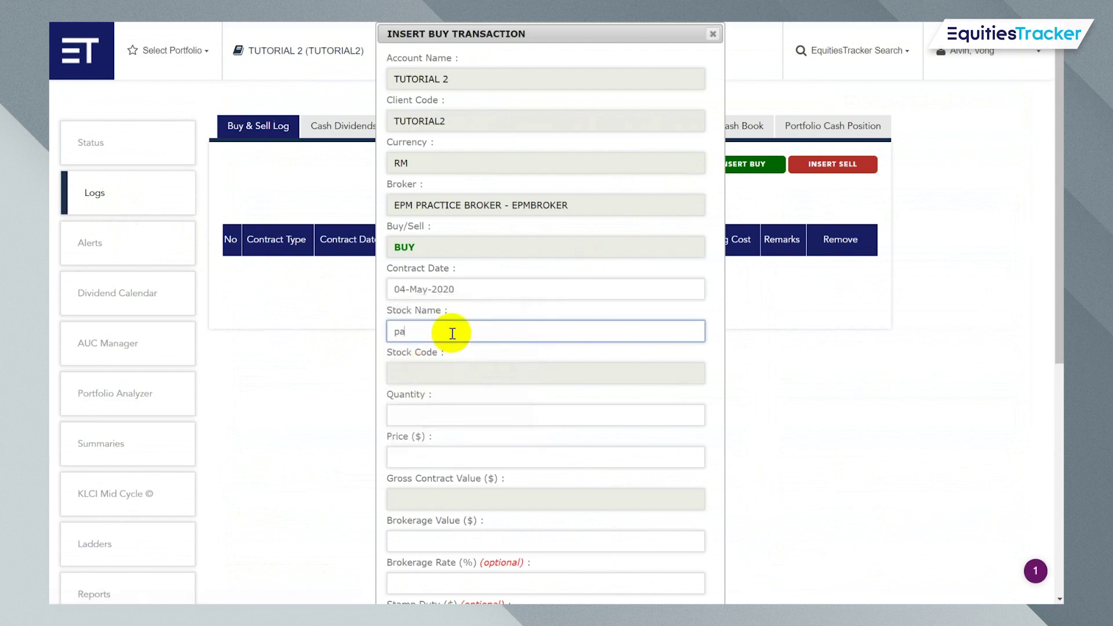
{"action": "type", "text": "din"}
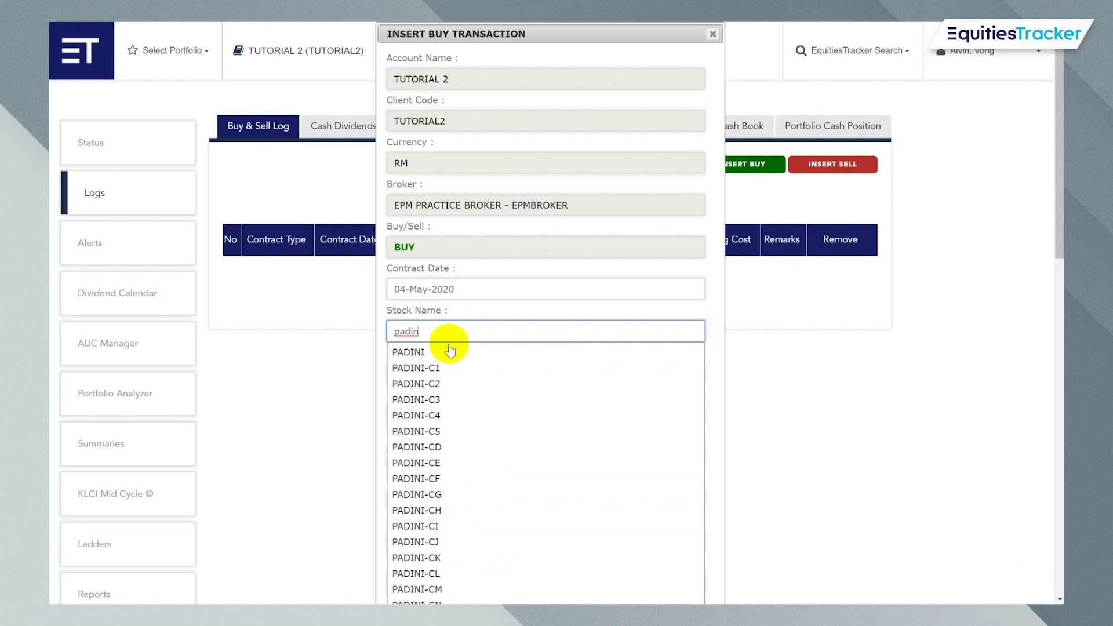
{"action": "left_click", "coordinate": [446, 351]}
- Enter a quantity of 1,000 shares and dismiss the insufficient trust balance warning
{"action": "scroll", "coordinate": [440, 352], "scroll_direction": "down", "scroll_amount": 1}
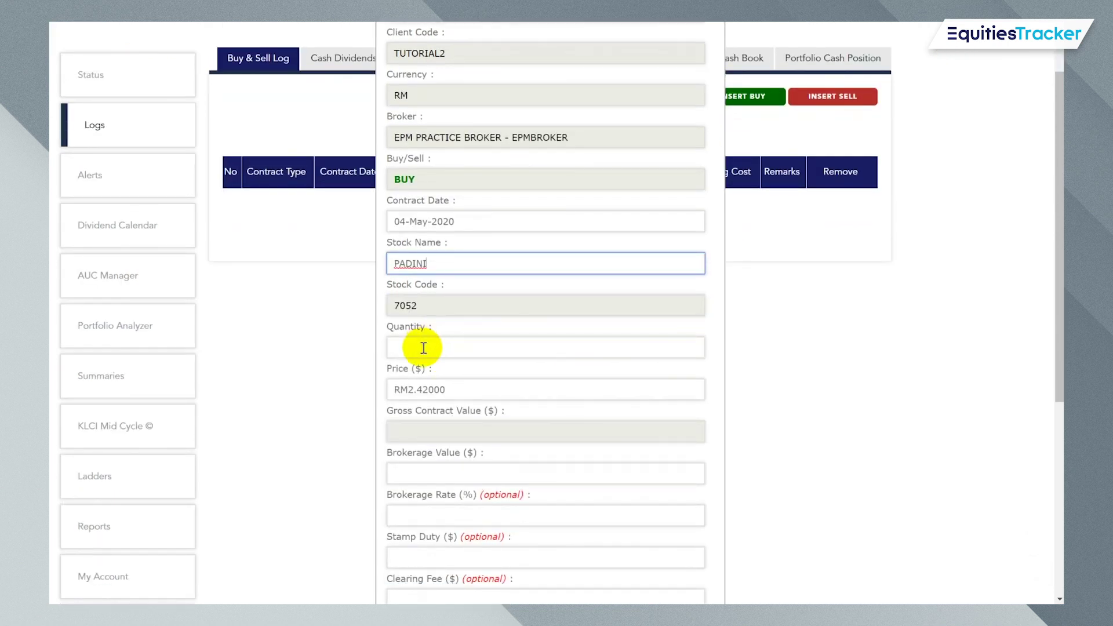
{"action": "left_click", "coordinate": [424, 348]}
{"action": "type", "text": "1000"}
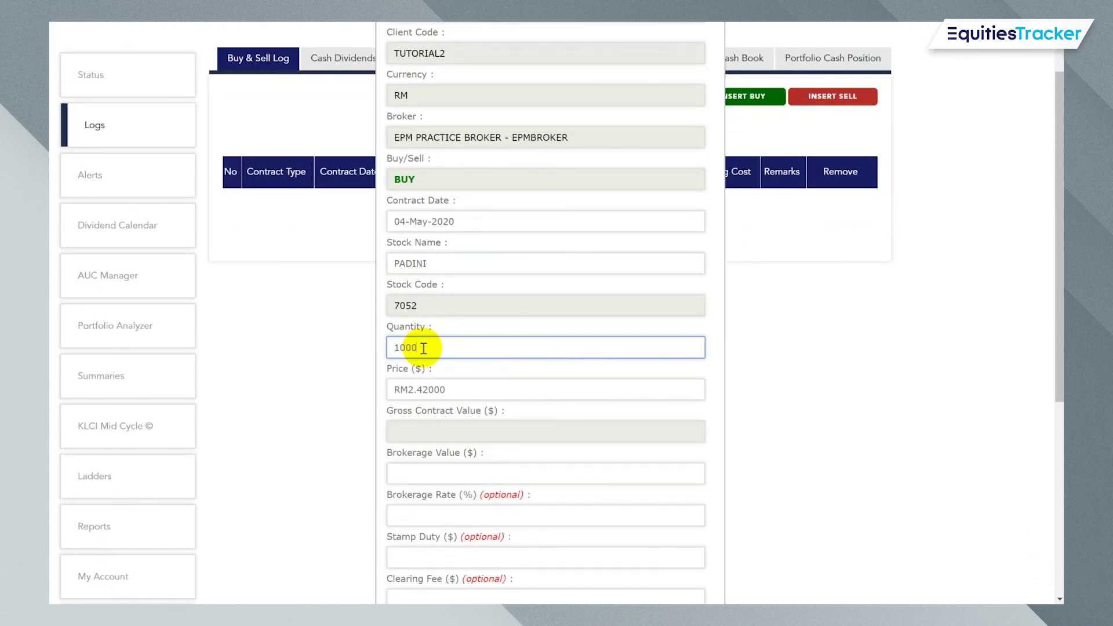
{"action": "key", "text": "Tab"}
{"action": "scroll", "coordinate": [435, 324], "scroll_direction": "down", "scroll_amount": 2}
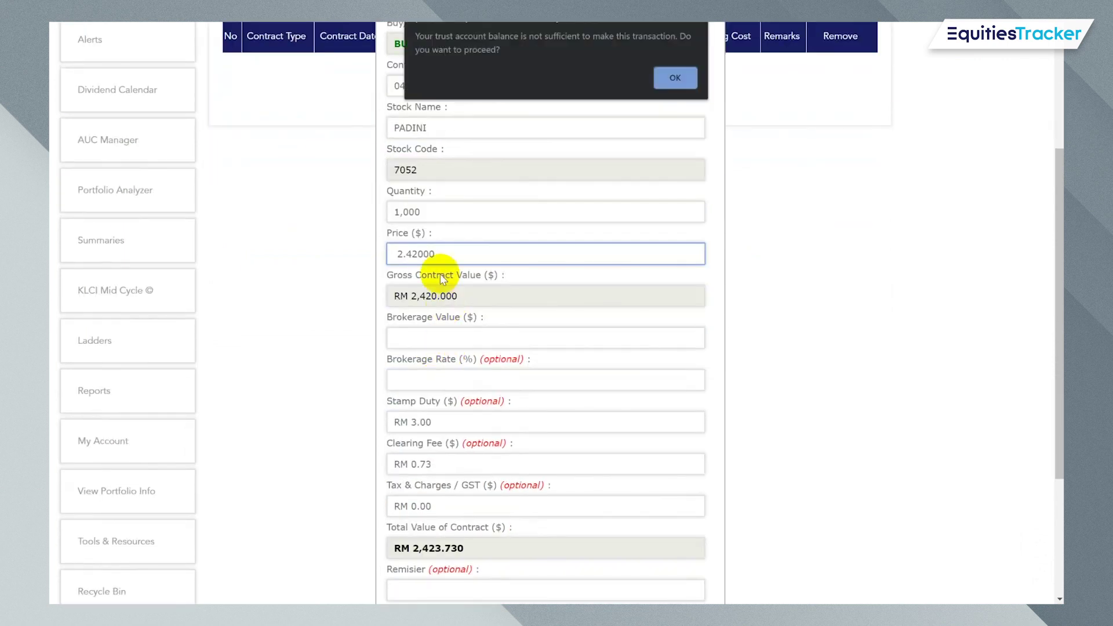
{"action": "left_click", "coordinate": [674, 77]}
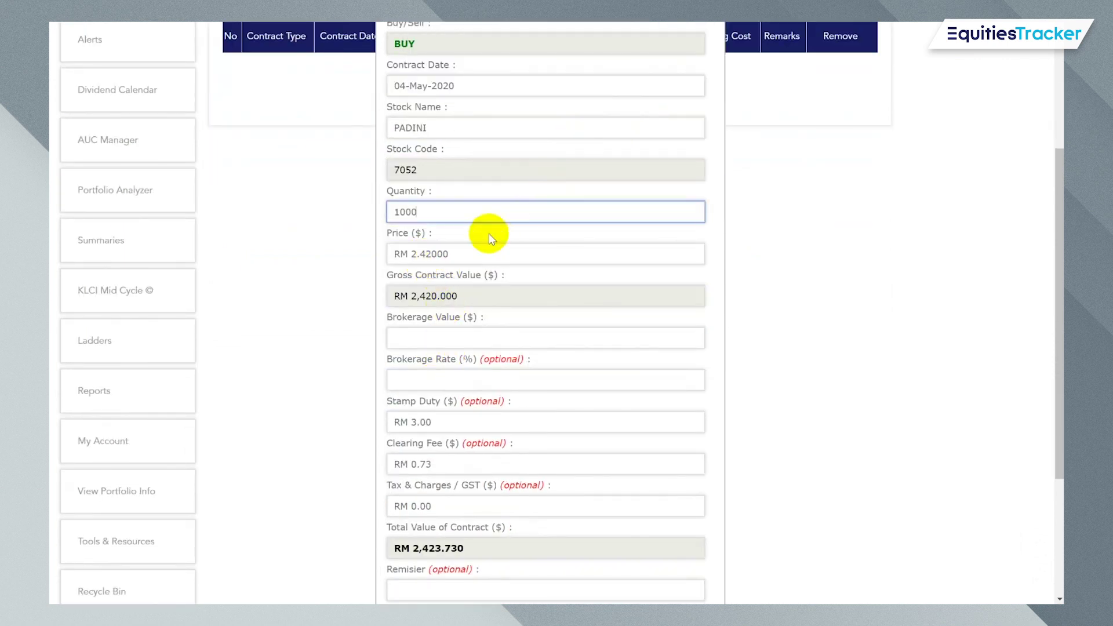
{"action": "left_click", "coordinate": [474, 253]}
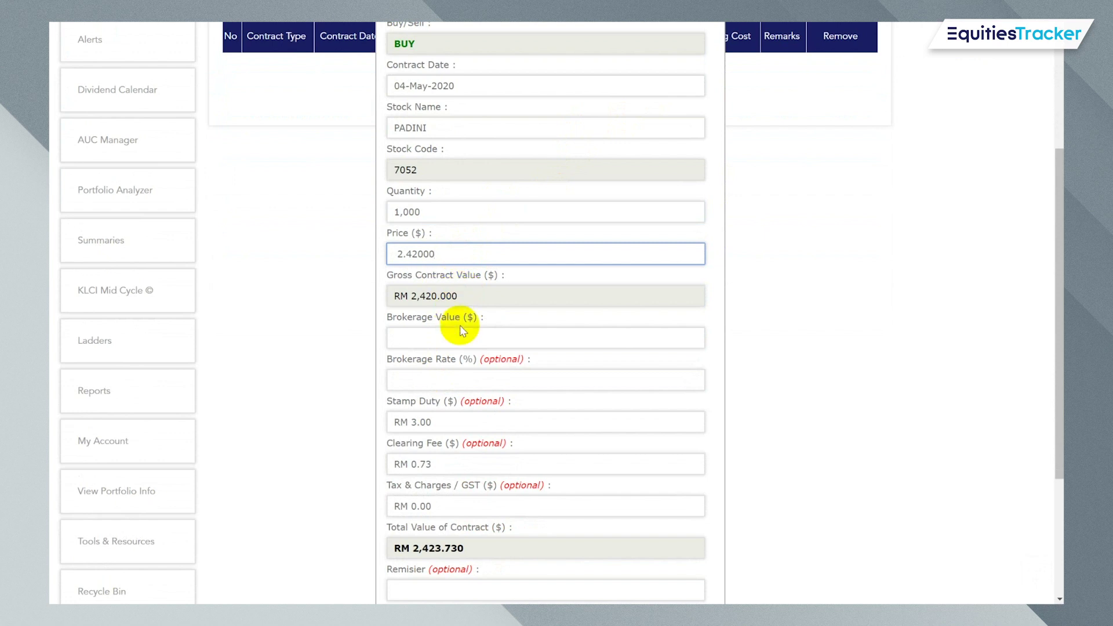
- Zero the brokerage value, brokerage rate, stamp duty, clearing fee and tax, totalling RM 2,420
{"action": "scroll", "coordinate": [460, 325], "scroll_direction": "down", "scroll_amount": 1}
{"action": "left_click", "coordinate": [445, 270]}
{"action": "type", "text": "0"}
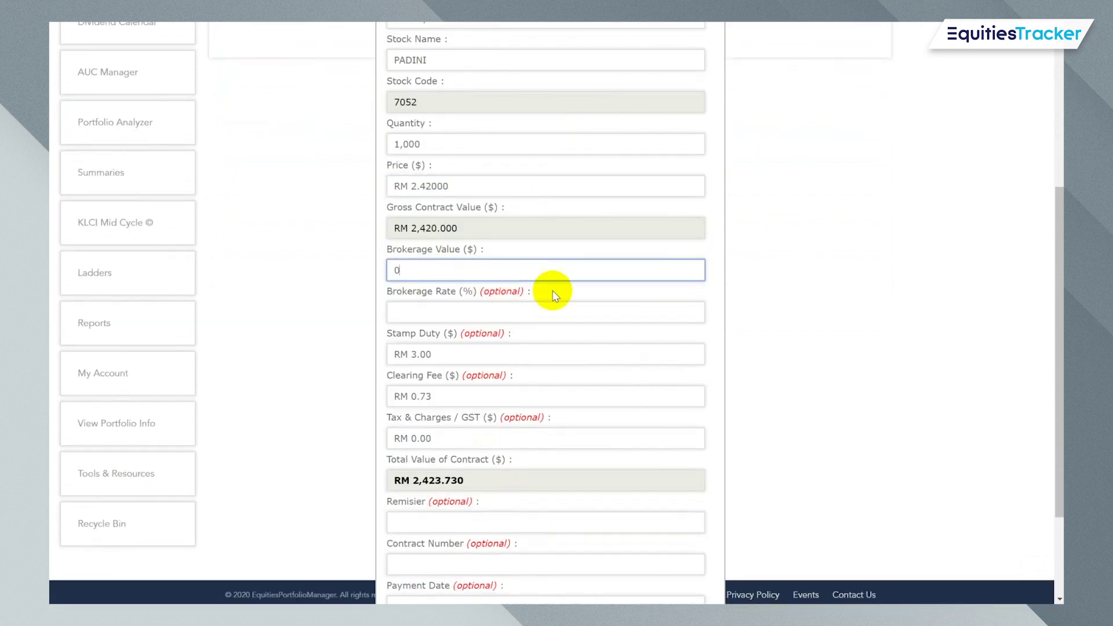
{"action": "left_click", "coordinate": [561, 313]}
{"action": "type", "text": "0"}
{"action": "left_click", "coordinate": [478, 354]}
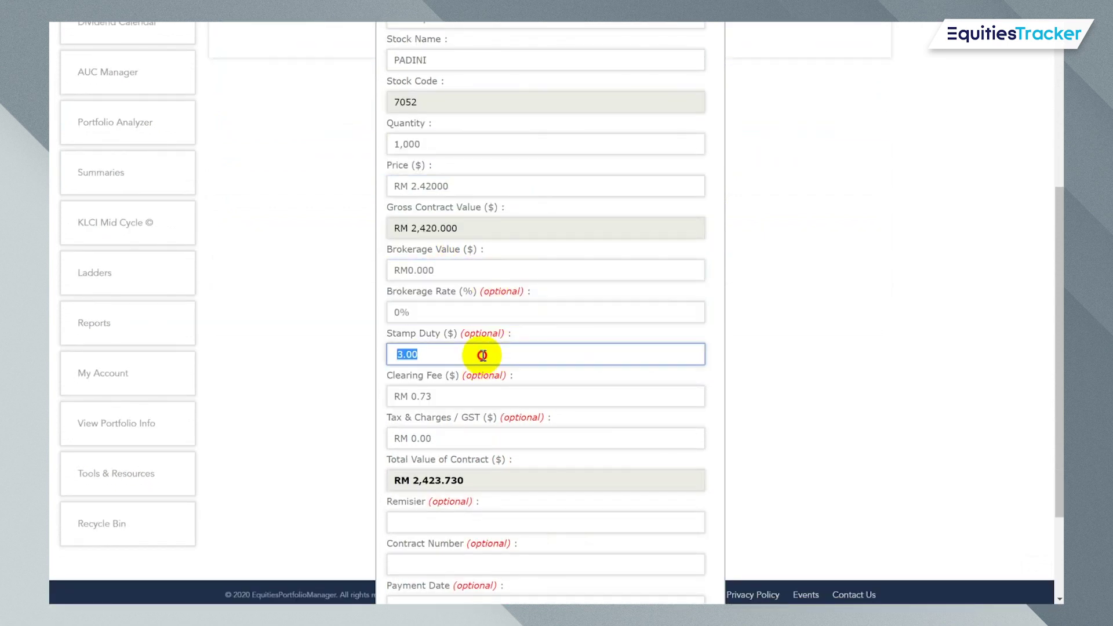
{"action": "type", "text": "0"}
{"action": "left_click", "coordinate": [468, 393]}
{"action": "type", "text": "0"}
{"action": "left_click", "coordinate": [460, 437]}
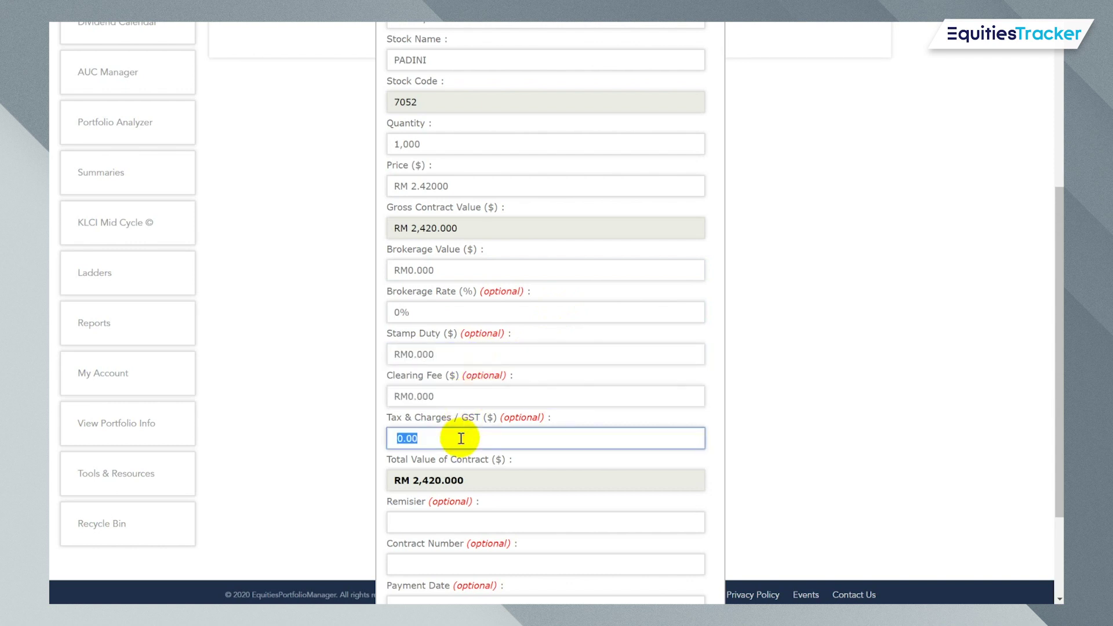
{"action": "type", "text": "0"}
{"action": "scroll", "coordinate": [482, 442], "scroll_direction": "down", "scroll_amount": 3}
{"action": "left_click", "coordinate": [487, 385]}
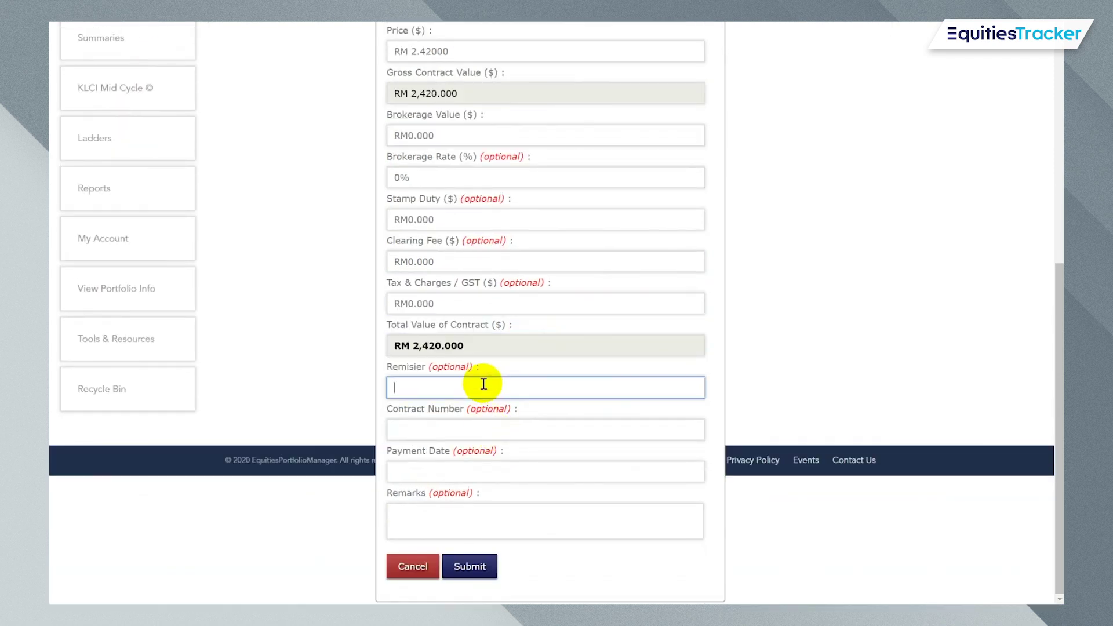
- Submit and confirm the PADINI buy, then review Status showing cash at RM -2,420.00
{"action": "left_click", "coordinate": [470, 567]}
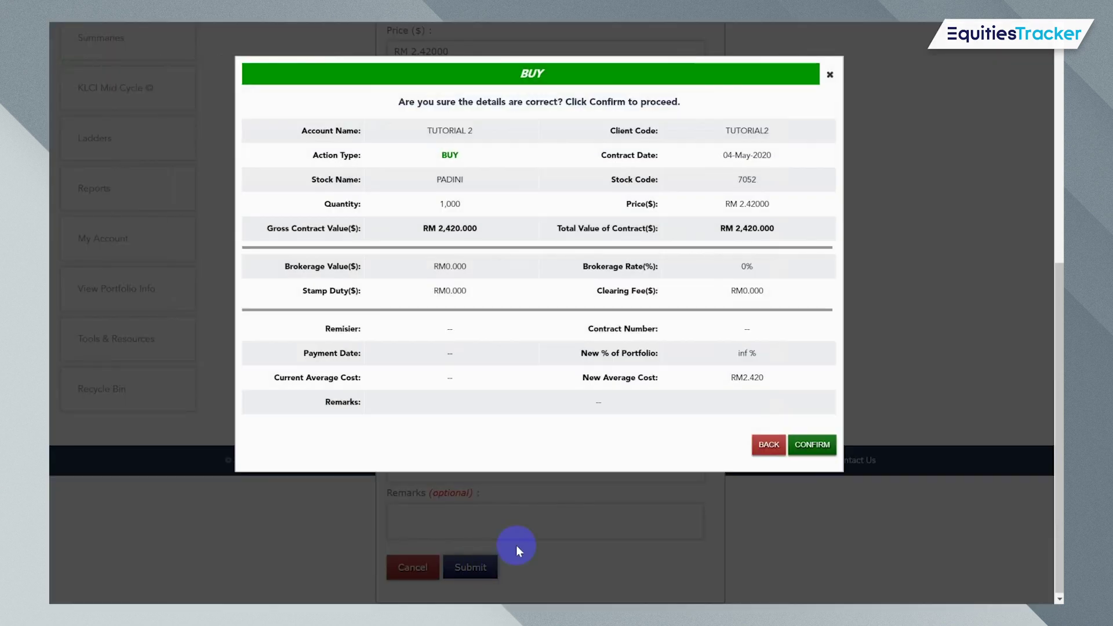
{"action": "left_click", "coordinate": [815, 446]}
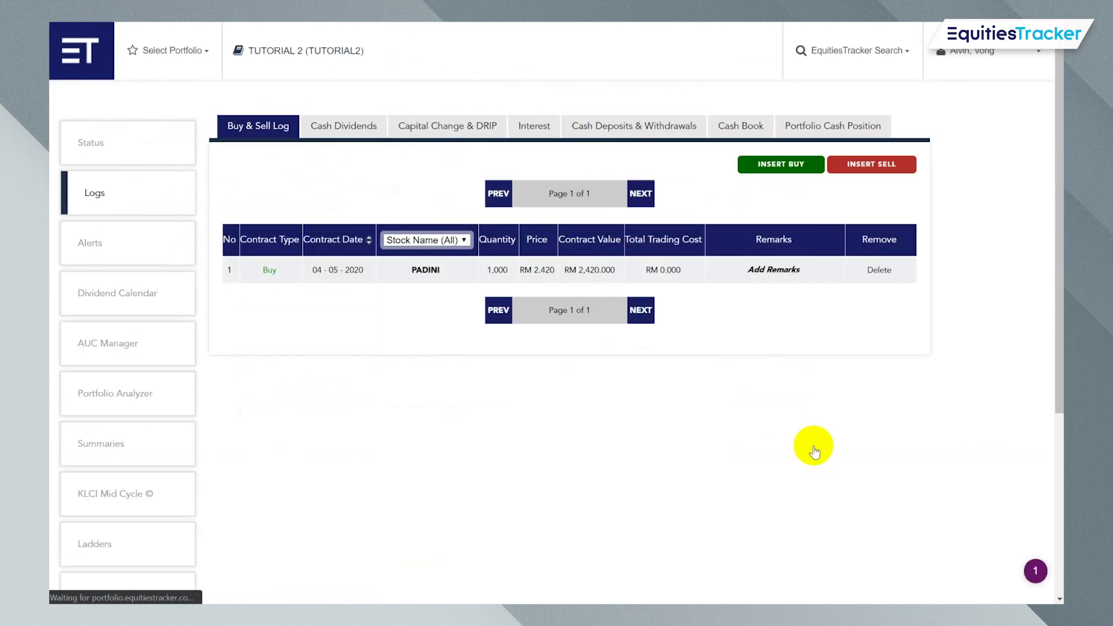
{"action": "left_click", "coordinate": [142, 151]}
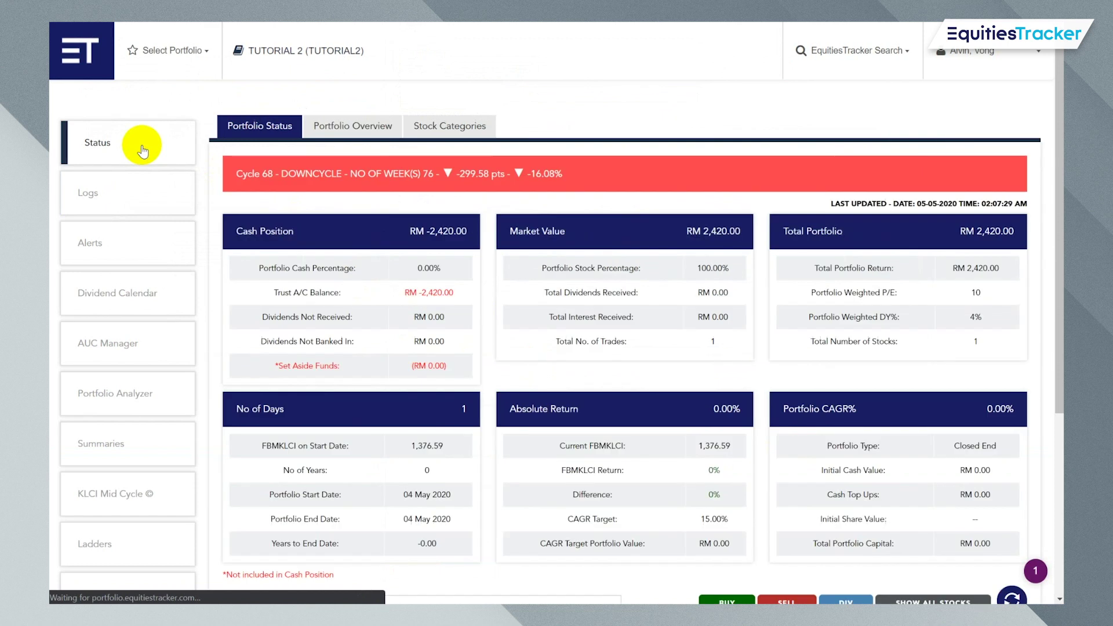
{"action": "scroll", "coordinate": [761, 267], "scroll_direction": "down", "scroll_amount": 3}
{"action": "scroll", "coordinate": [761, 266], "scroll_direction": "down", "scroll_amount": 2}
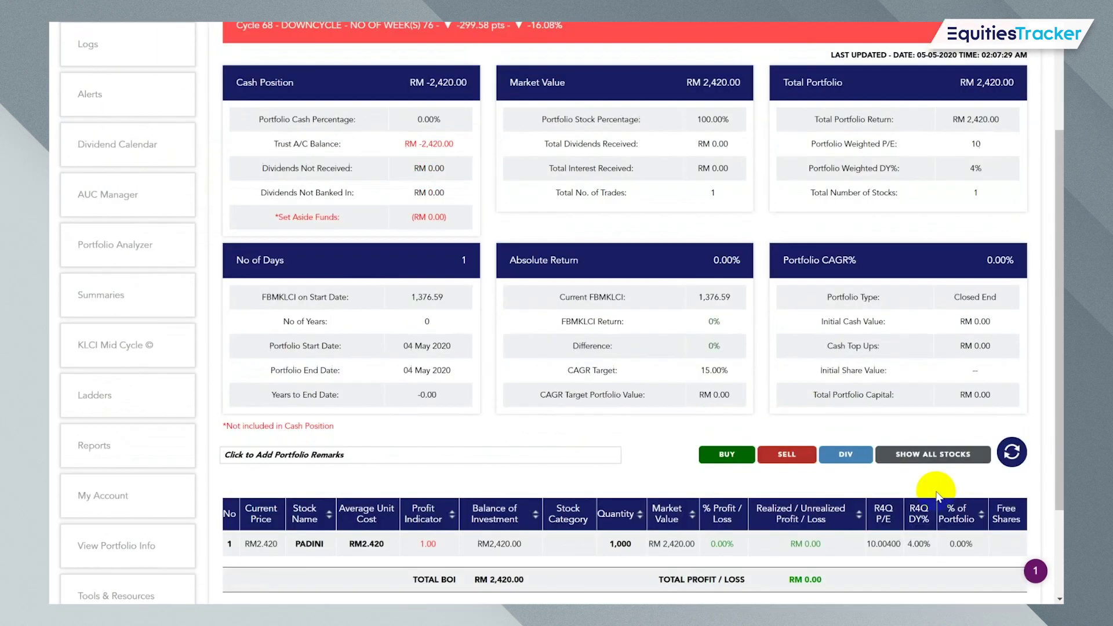
{"action": "scroll", "coordinate": [927, 502], "scroll_direction": "up", "scroll_amount": 2}
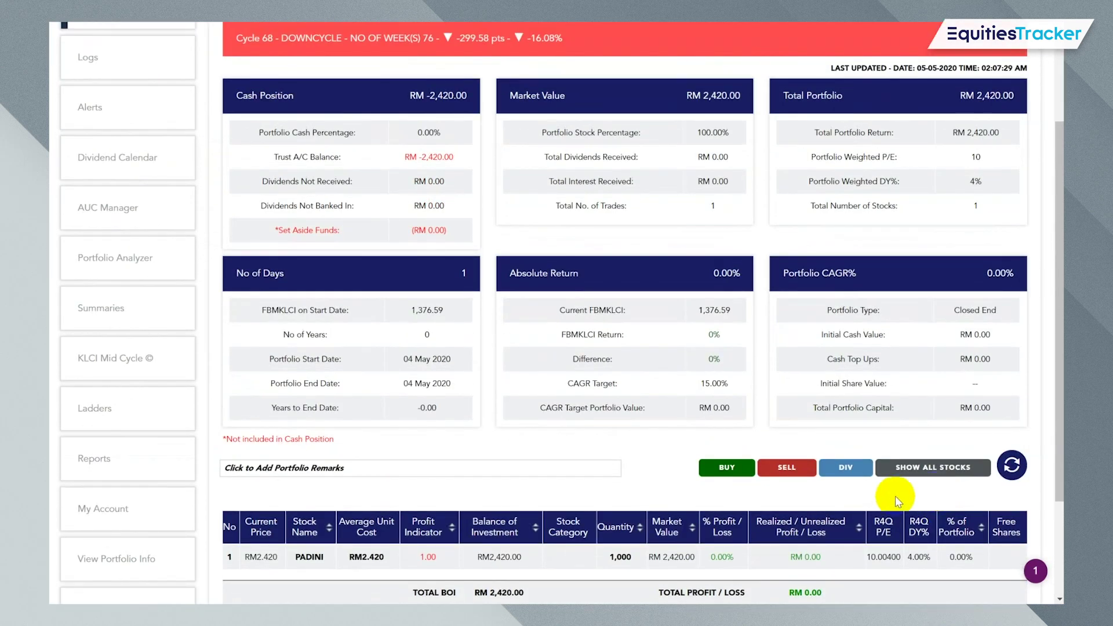
- Start a new buy dated 04-May-2020 for MAYBANK stock
{"action": "left_click", "coordinate": [732, 471]}
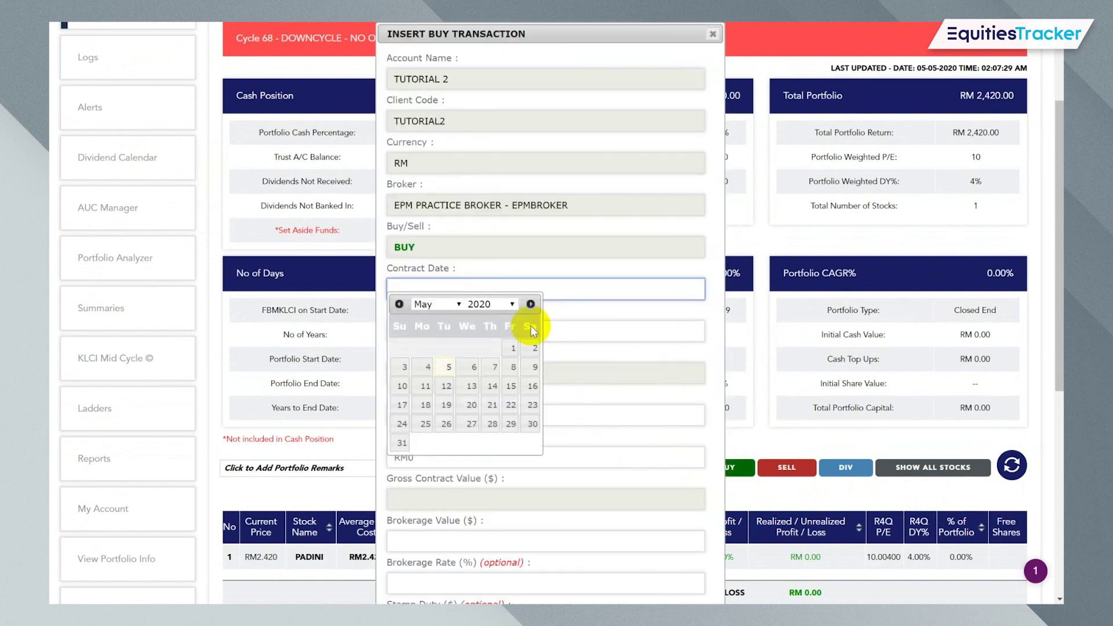
{"action": "left_click", "coordinate": [428, 369]}
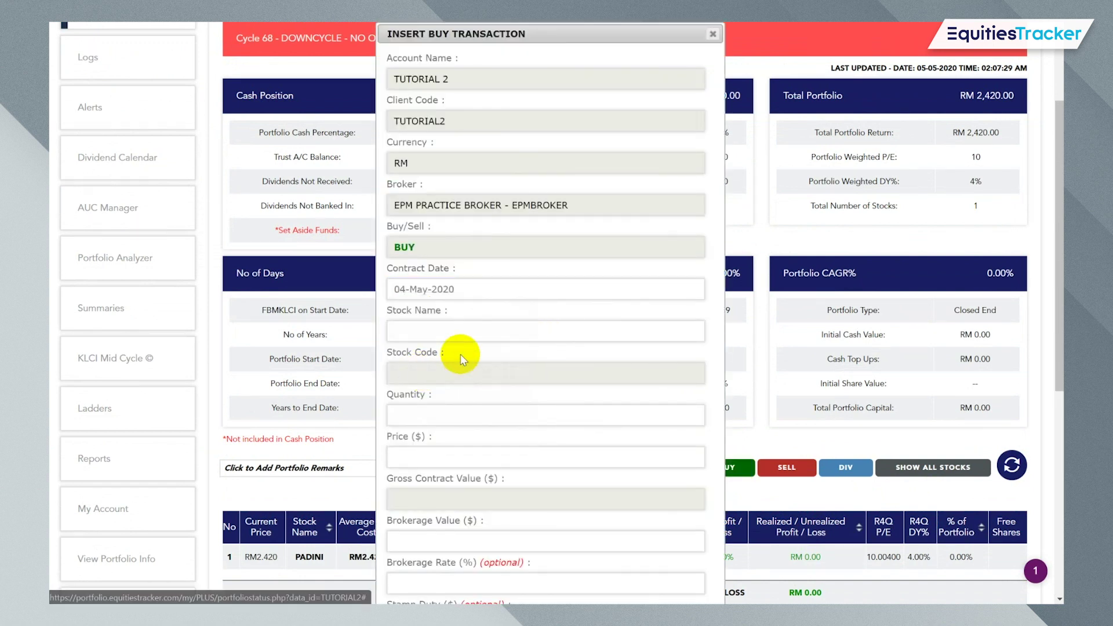
{"action": "left_click", "coordinate": [455, 335]}
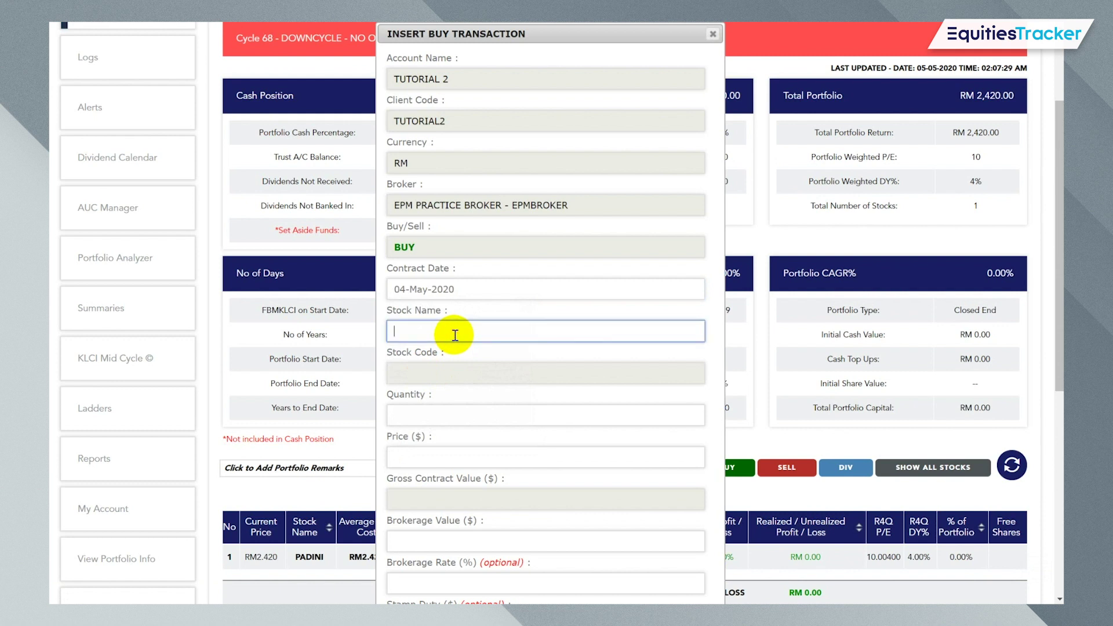
{"action": "type", "text": "may"}
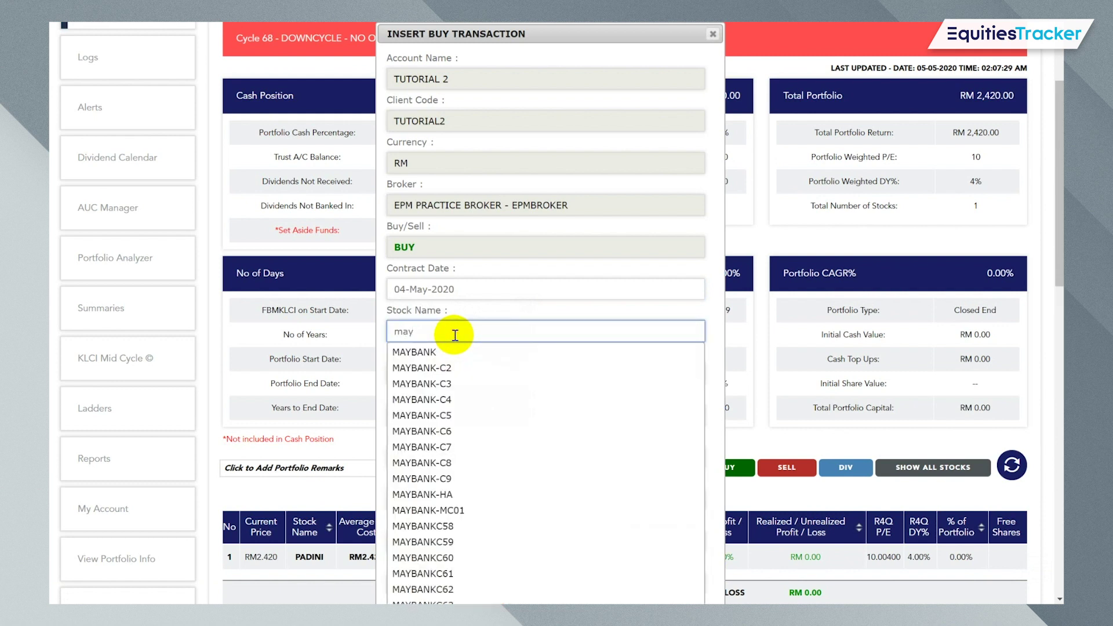
{"action": "left_click", "coordinate": [422, 352]}
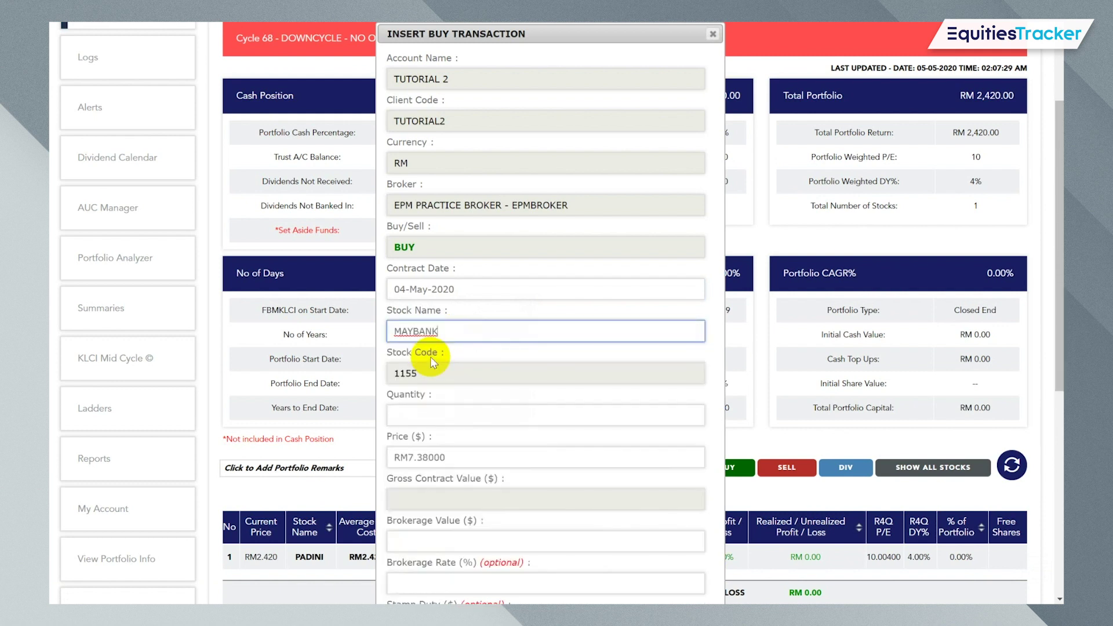
- Set the quantity to 1,000 shares and dismiss the insufficient trust balance warning
{"action": "left_click", "coordinate": [426, 415]}
{"action": "type", "text": "1"}
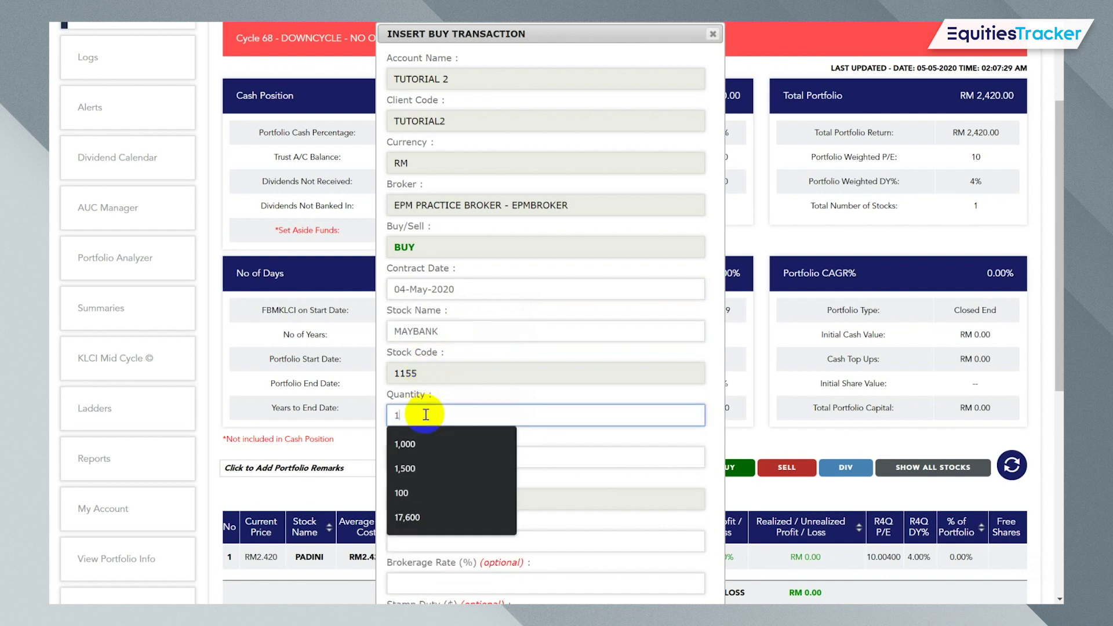
{"action": "double_click", "coordinate": [426, 412]}
{"action": "type", "text": "000"}
{"action": "key", "text": "Tab"}
{"action": "scroll", "coordinate": [425, 406], "scroll_direction": "down", "scroll_amount": 3}
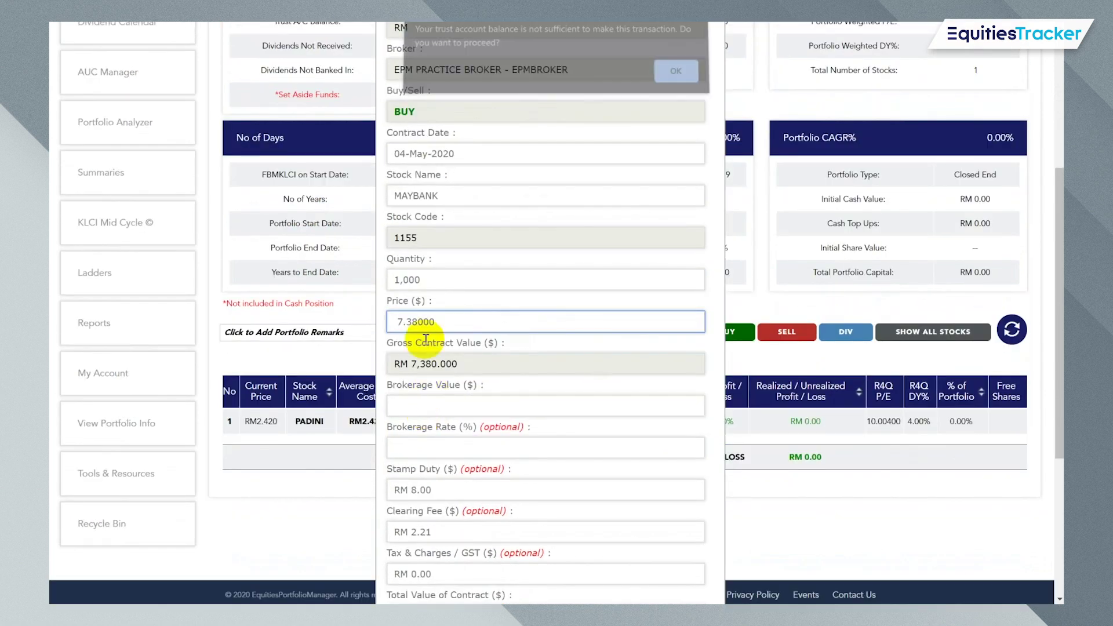
{"action": "left_click", "coordinate": [674, 77]}
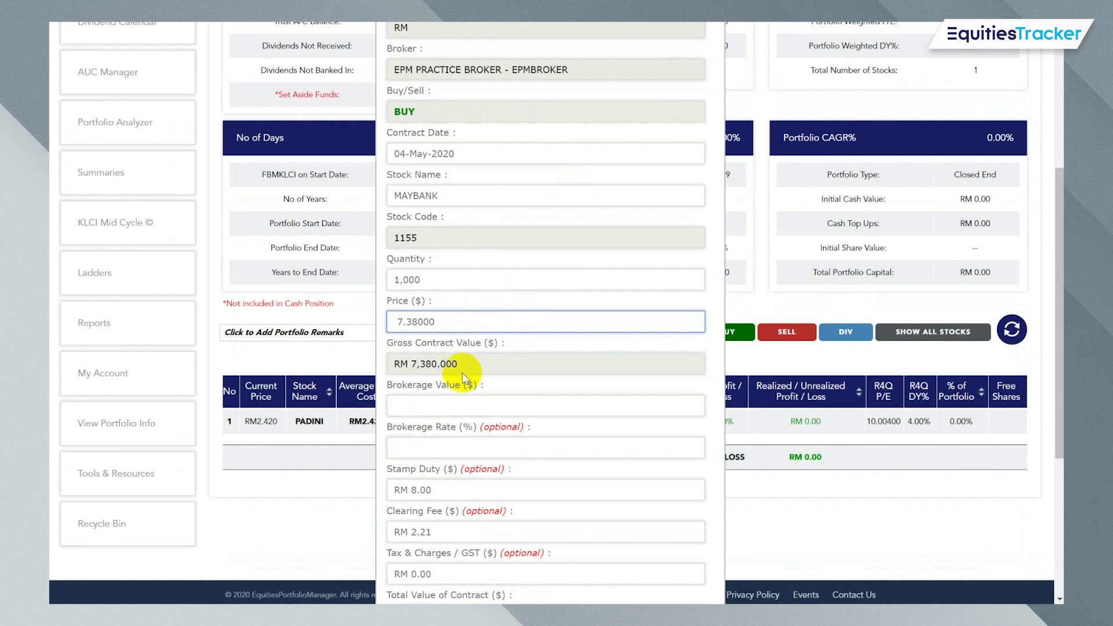
- Zero the brokerage value, brokerage rate, stamp duty and clearing fee
{"action": "left_click", "coordinate": [464, 406]}
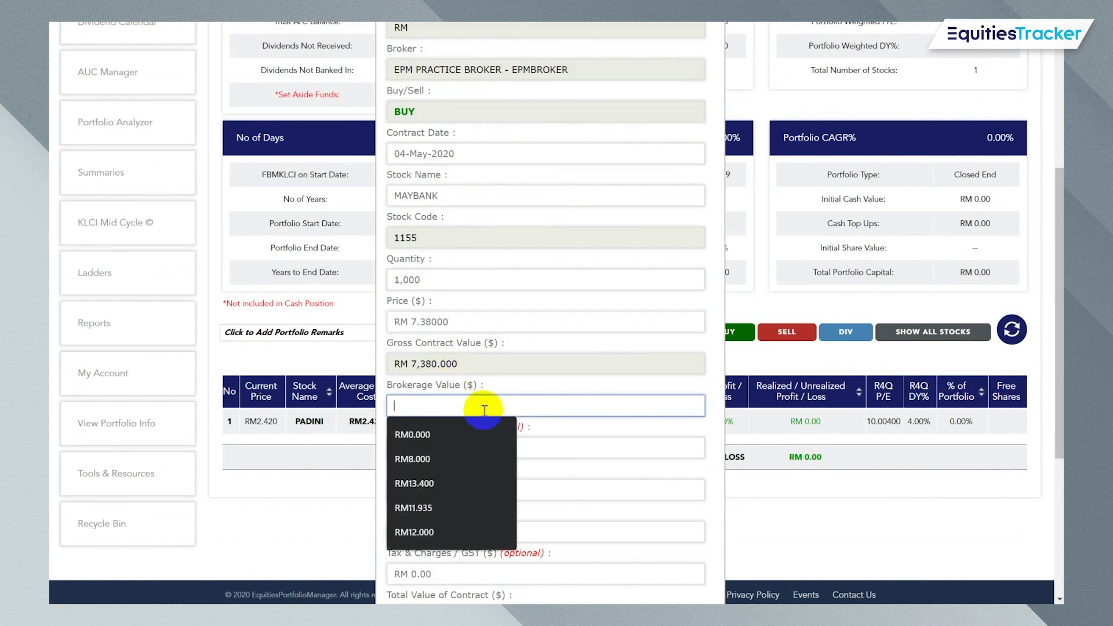
{"action": "type", "text": "0"}
{"action": "scroll", "coordinate": [485, 387], "scroll_direction": "down", "scroll_amount": 1}
{"action": "left_click", "coordinate": [474, 382]}
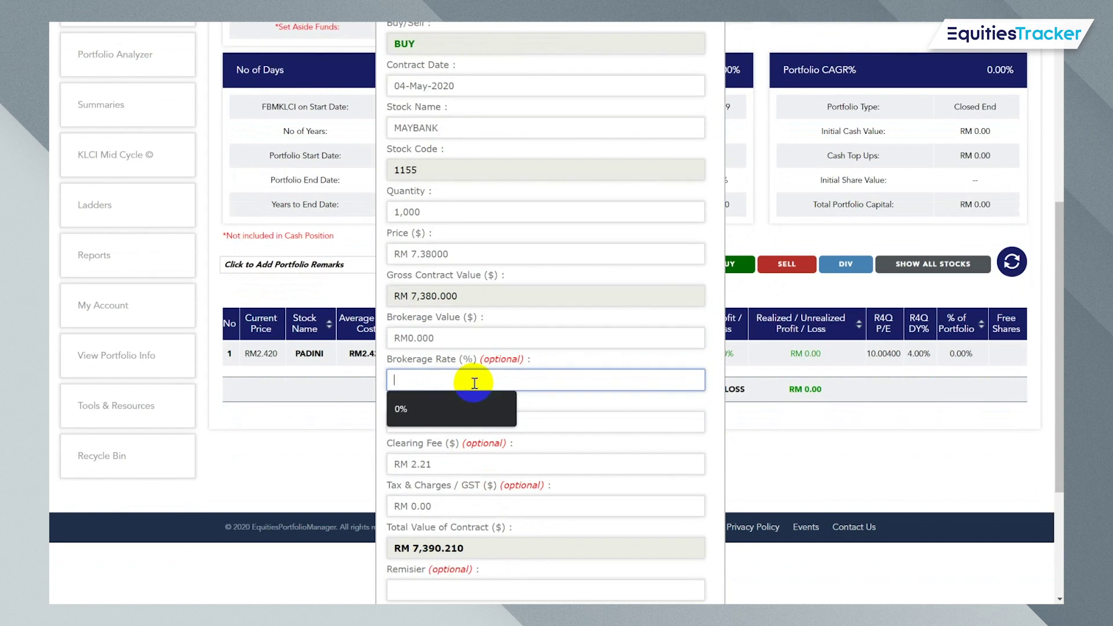
{"action": "type", "text": "0"}
{"action": "left_click", "coordinate": [567, 414]}
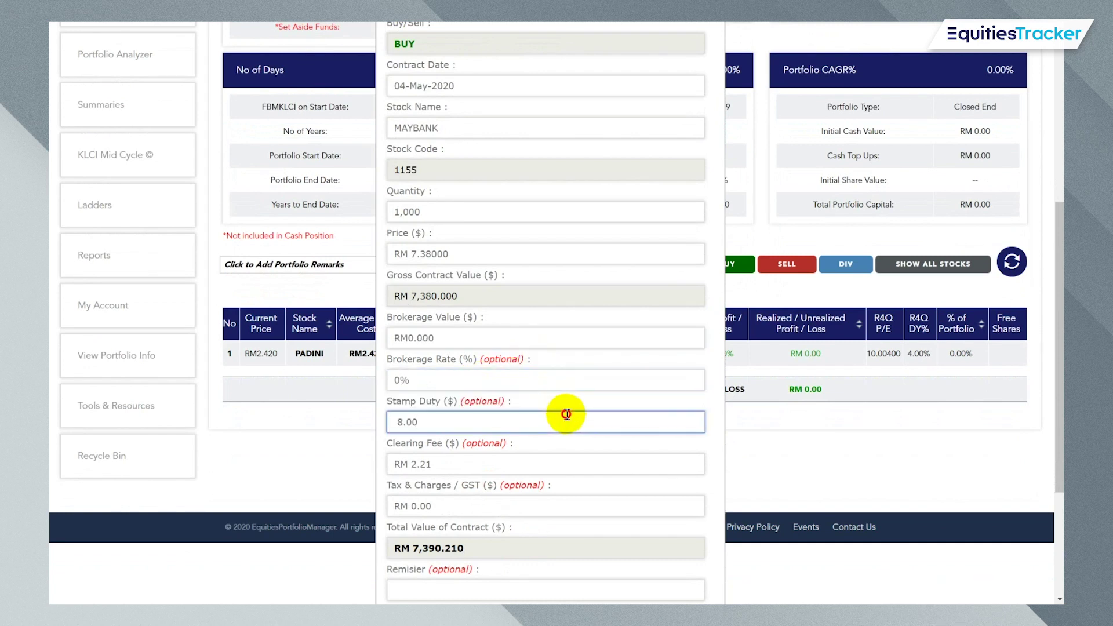
{"action": "double_click", "coordinate": [528, 417]}
{"action": "type", "text": "0"}
{"action": "left_click", "coordinate": [493, 461]}
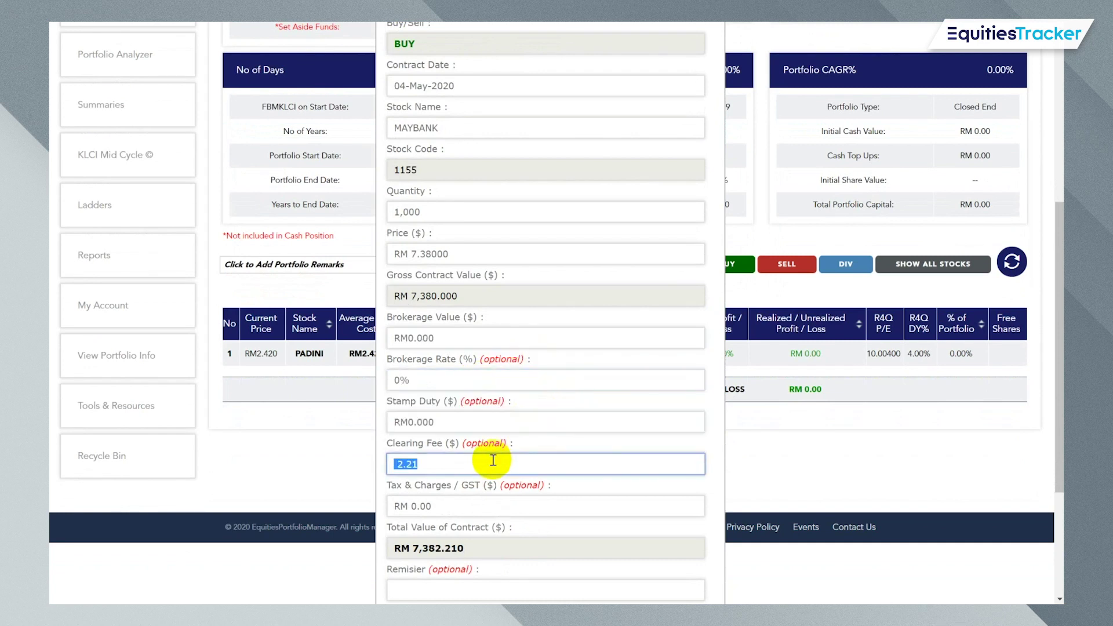
{"action": "type", "text": "0"}
- Submit the 1,000-share MAYBANK buy at RM 7.38
{"action": "scroll", "coordinate": [499, 470], "scroll_direction": "down", "scroll_amount": 1}
{"action": "left_click", "coordinate": [479, 435]}
{"action": "scroll", "coordinate": [481, 418], "scroll_direction": "down", "scroll_amount": 2}
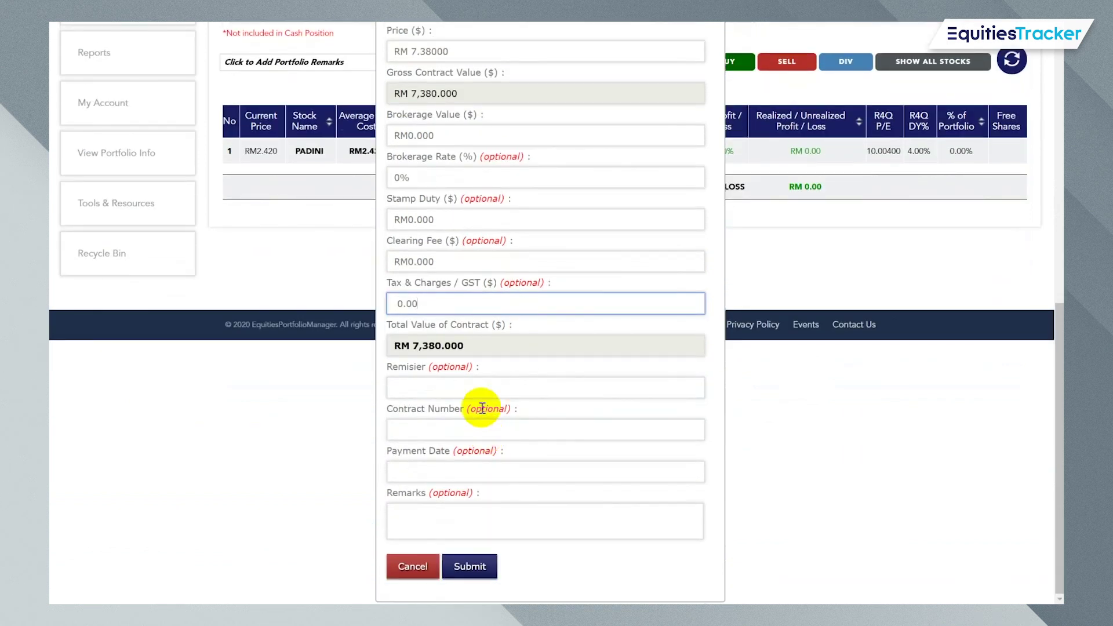
{"action": "left_click", "coordinate": [484, 510]}
{"action": "left_click", "coordinate": [471, 566]}
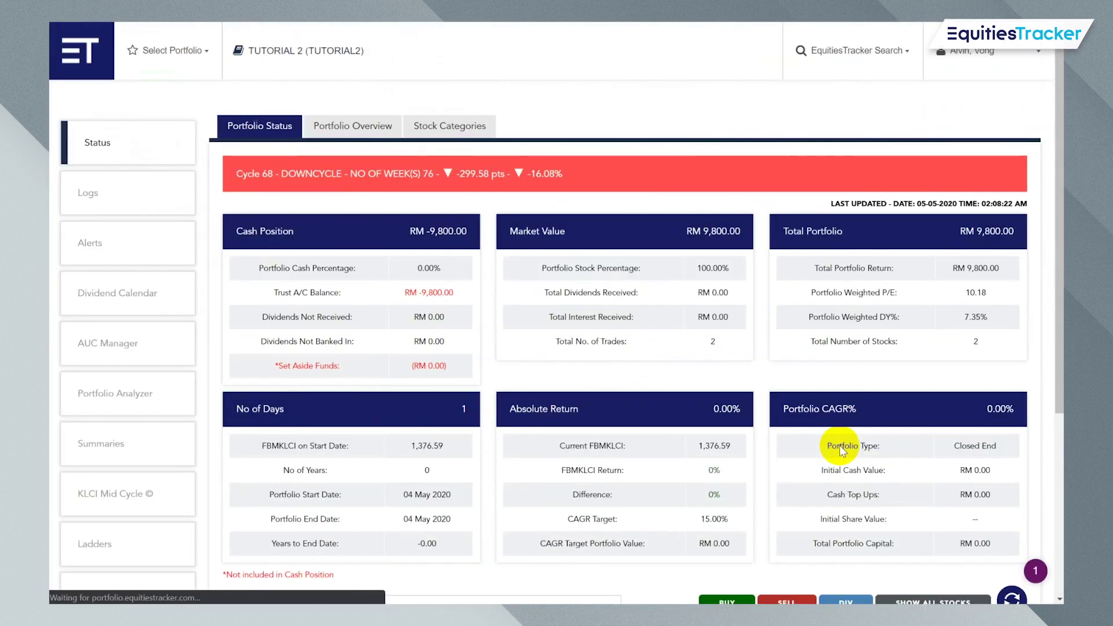
{"action": "scroll", "coordinate": [841, 450], "scroll_direction": "down", "scroll_amount": 5}
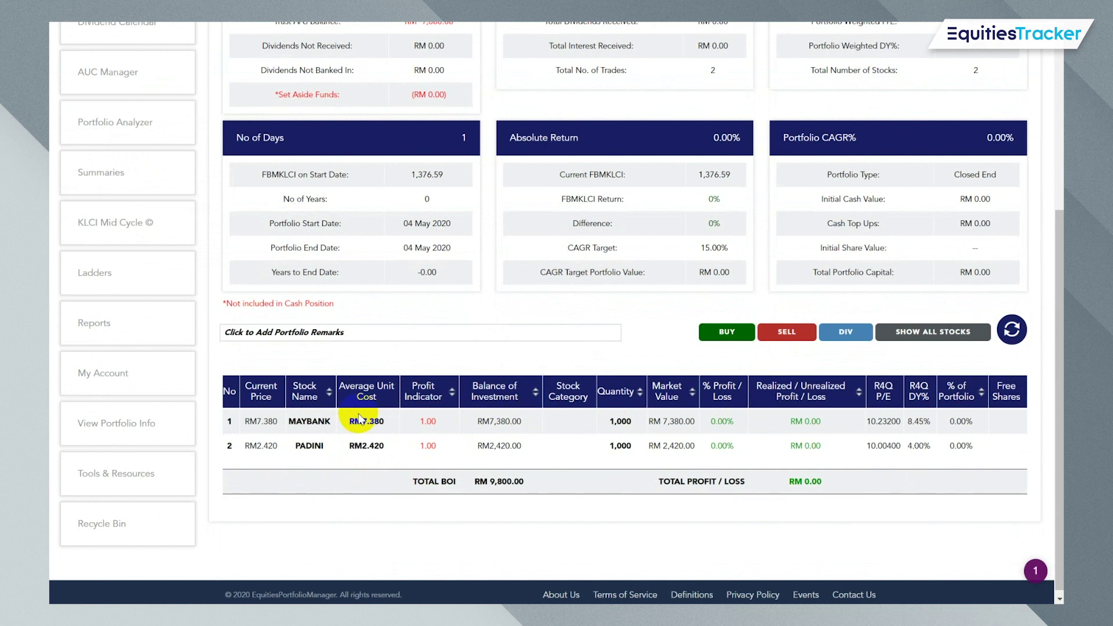
{"action": "scroll", "coordinate": [483, 442], "scroll_direction": "up", "scroll_amount": 3}
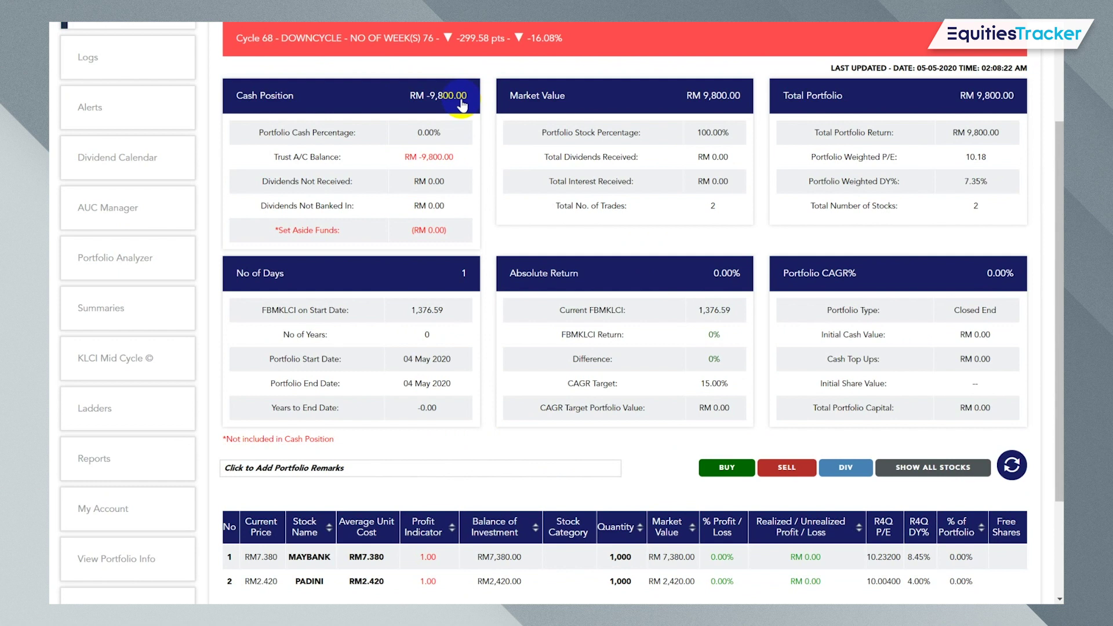
{"action": "scroll", "coordinate": [460, 126], "scroll_direction": "up", "scroll_amount": 2}
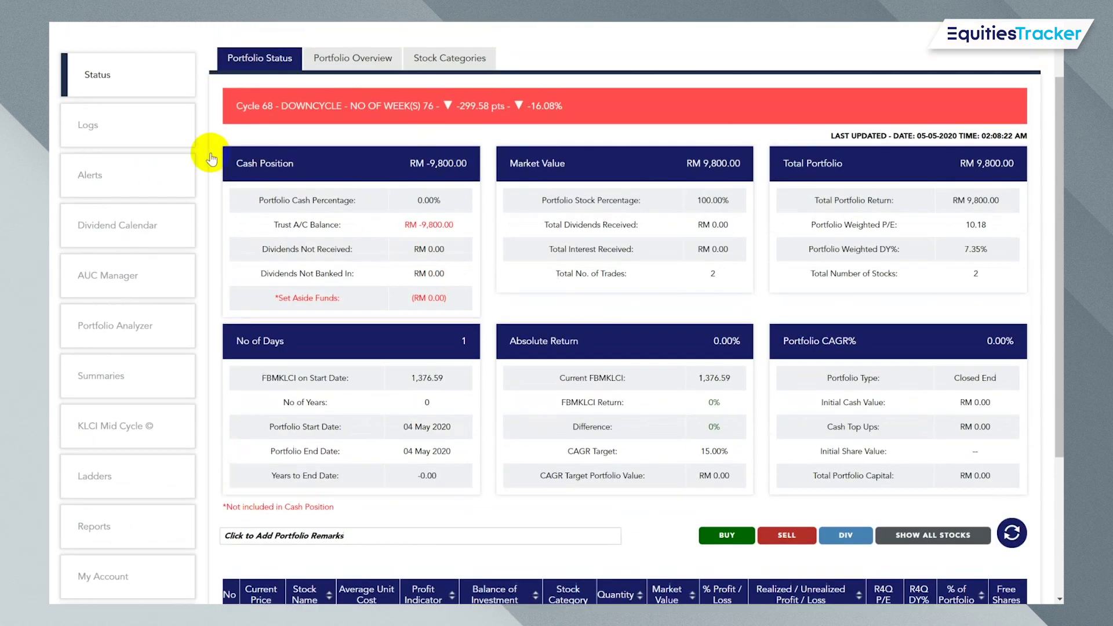
- Open the Cash Deposits & Withdrawals log and start a new cash transaction
{"action": "left_click", "coordinate": [80, 127]}
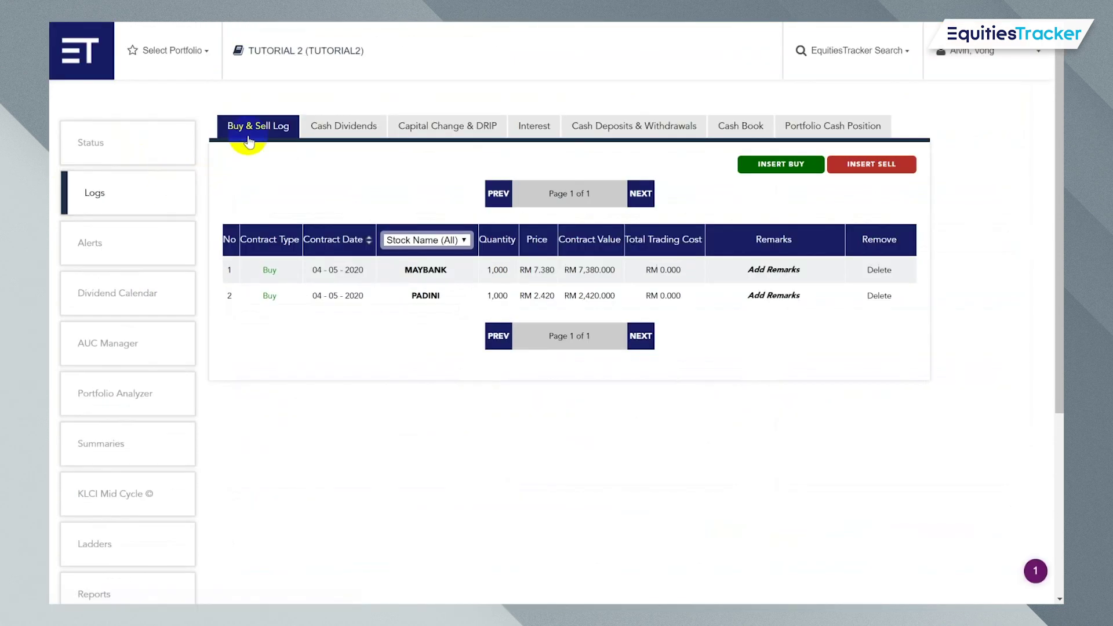
{"action": "left_click", "coordinate": [592, 133]}
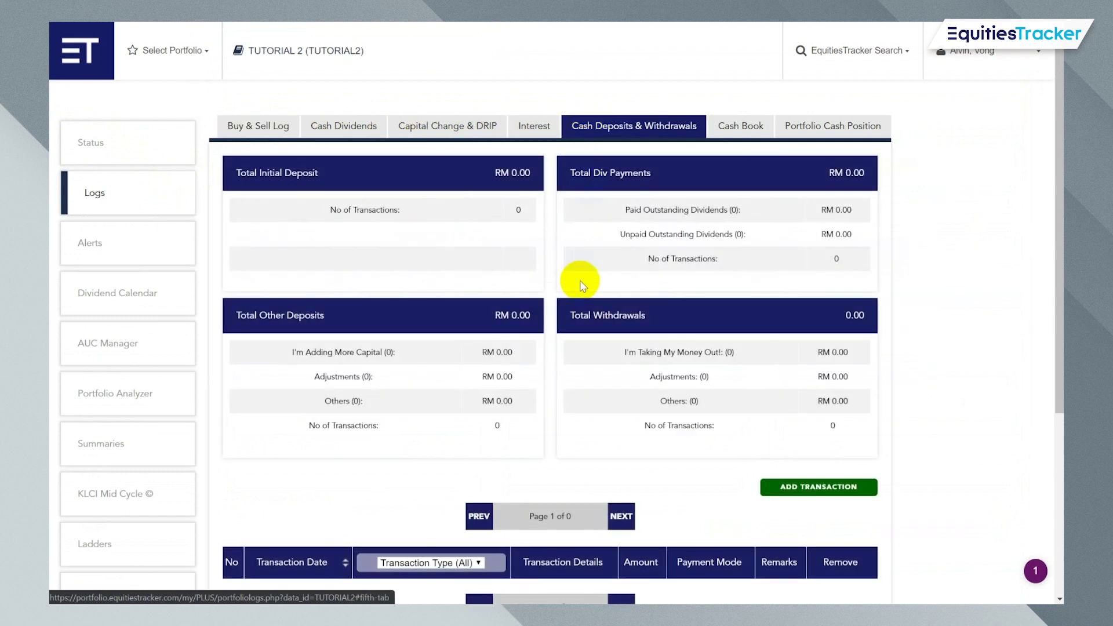
{"action": "scroll", "coordinate": [579, 281], "scroll_direction": "down", "scroll_amount": 3}
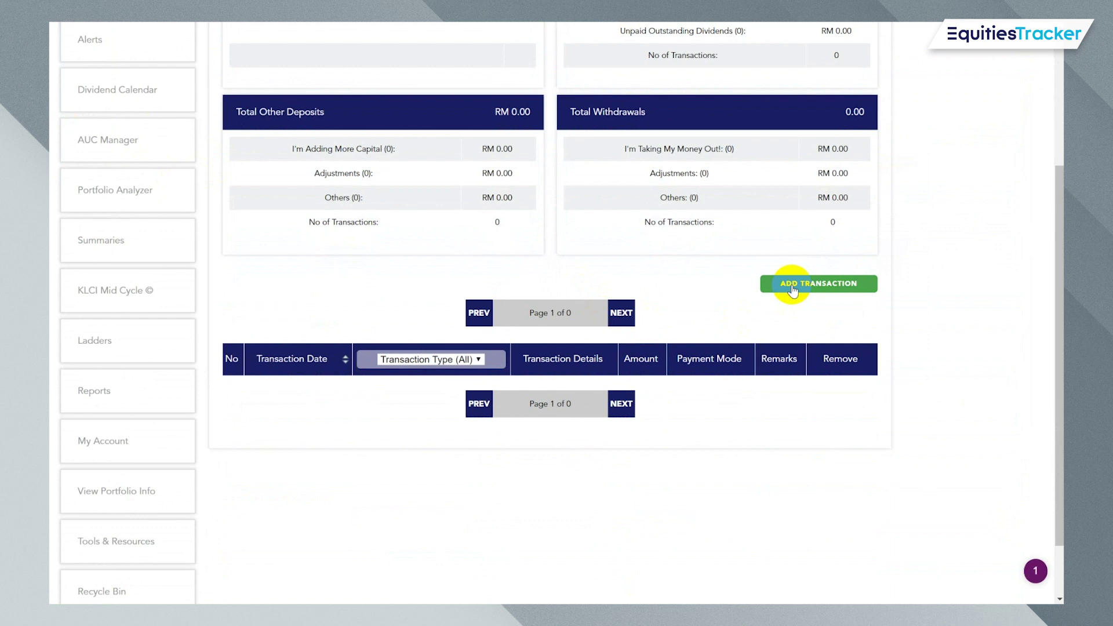
{"action": "left_click", "coordinate": [793, 286]}
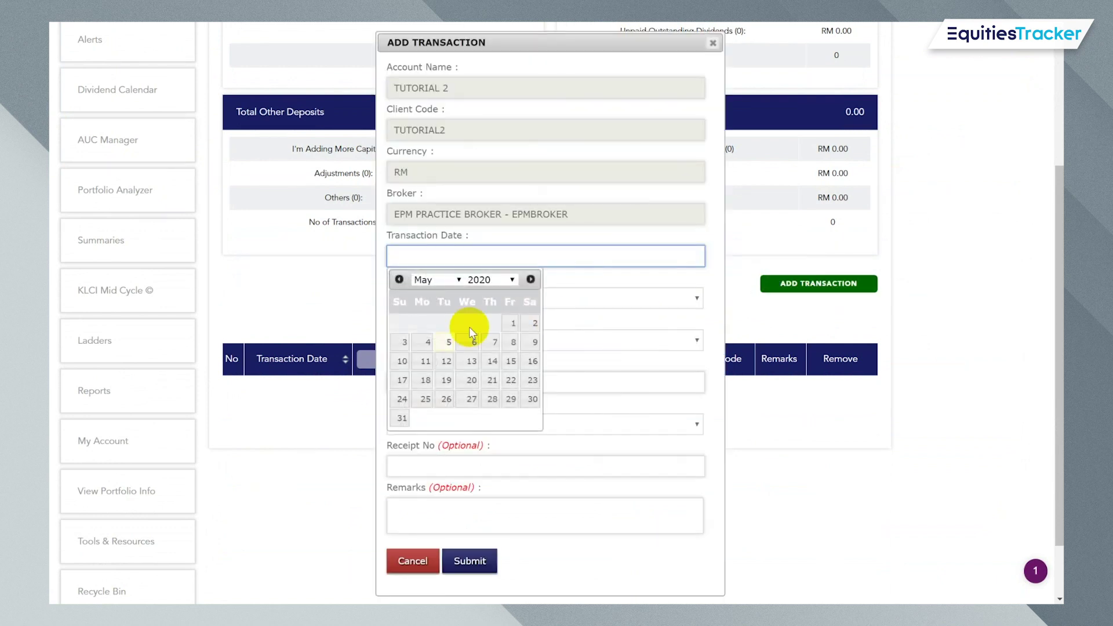
- Enter a 04-May-2020 Initial Deposit of RM 9,800, then submit and confirm it
{"action": "left_click", "coordinate": [422, 341]}
{"action": "left_click", "coordinate": [418, 298]}
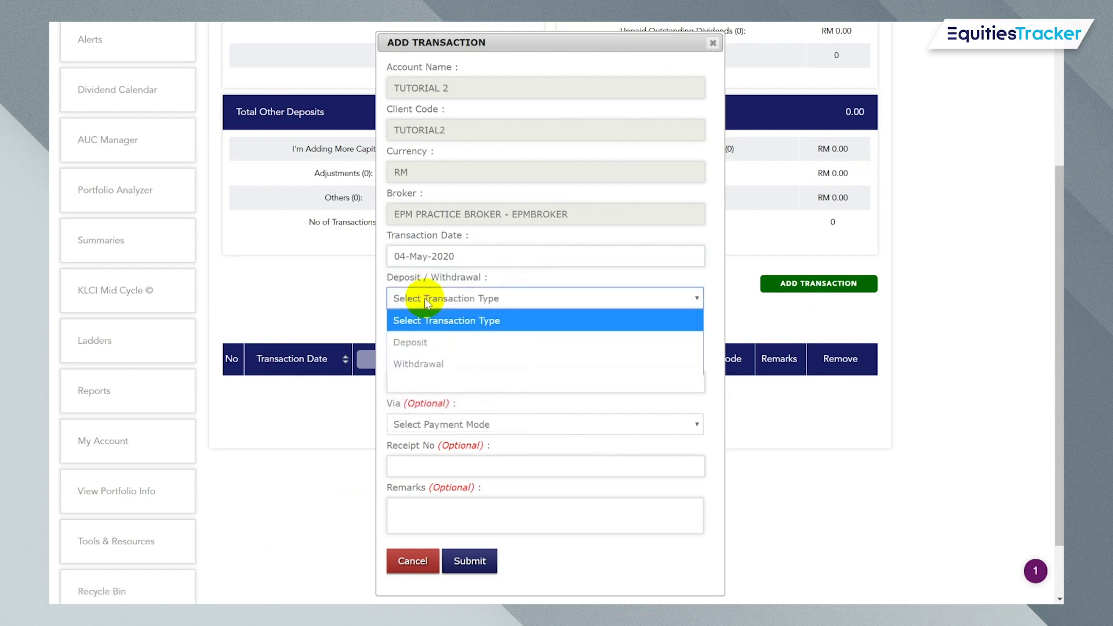
{"action": "left_click", "coordinate": [422, 342]}
{"action": "left_click", "coordinate": [423, 341]}
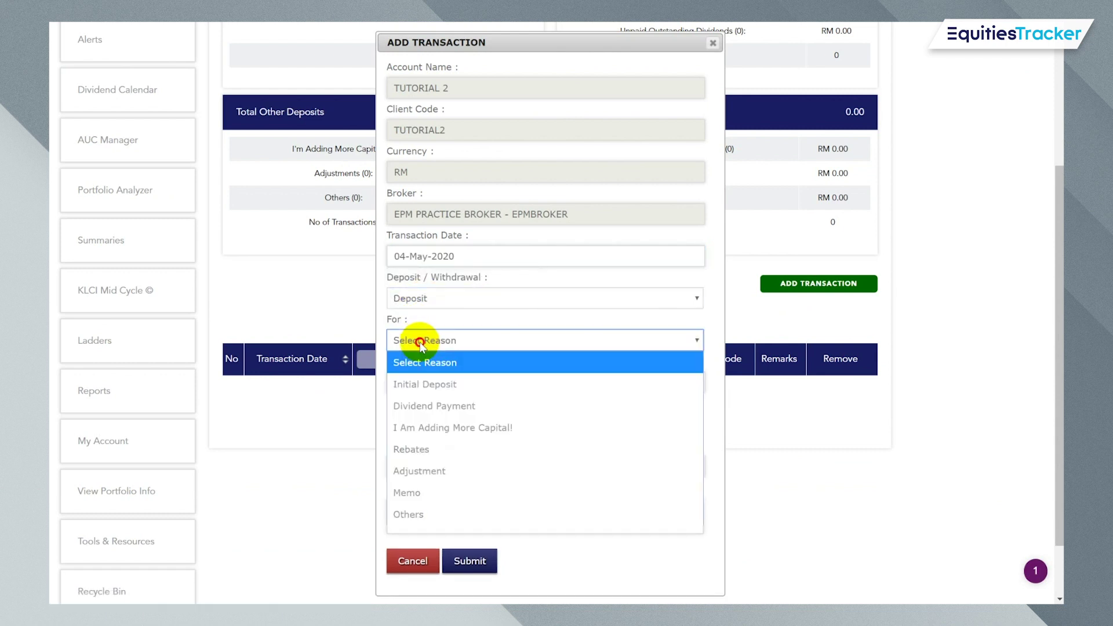
{"action": "left_click", "coordinate": [460, 384]}
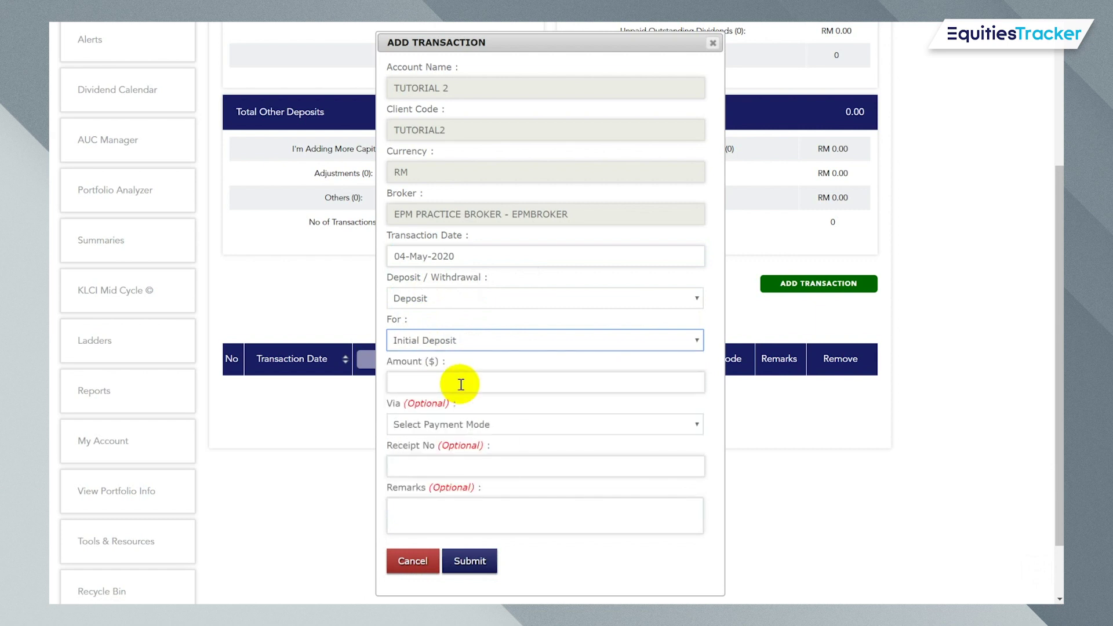
{"action": "left_click", "coordinate": [461, 385]}
{"action": "type", "text": "9800"}
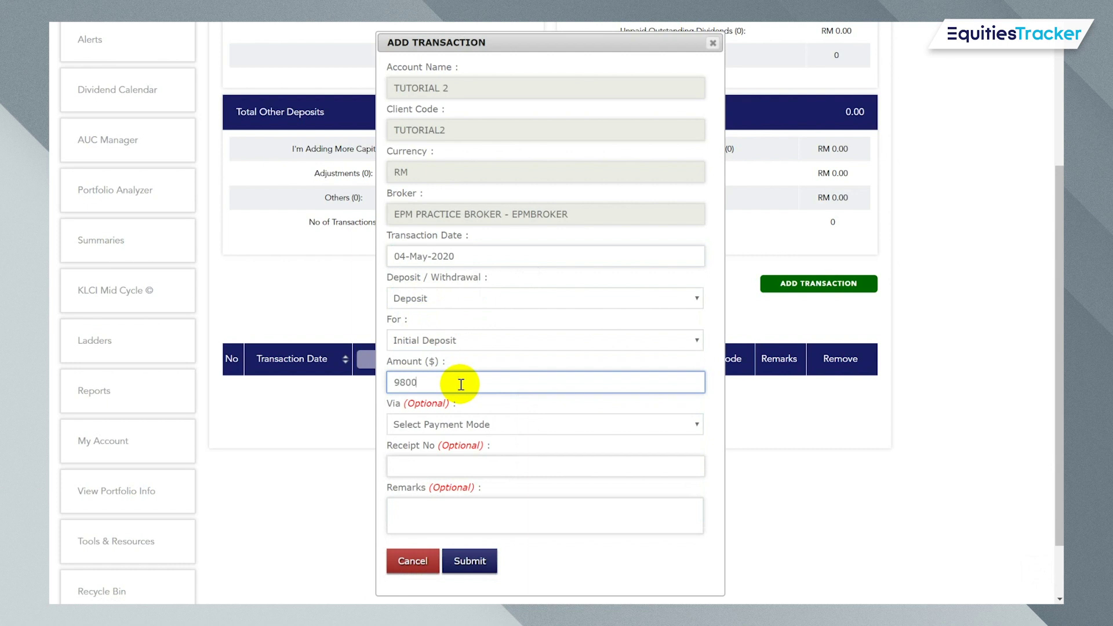
{"action": "key", "text": "Tab"}
{"action": "scroll", "coordinate": [469, 400], "scroll_direction": "down", "scroll_amount": 2}
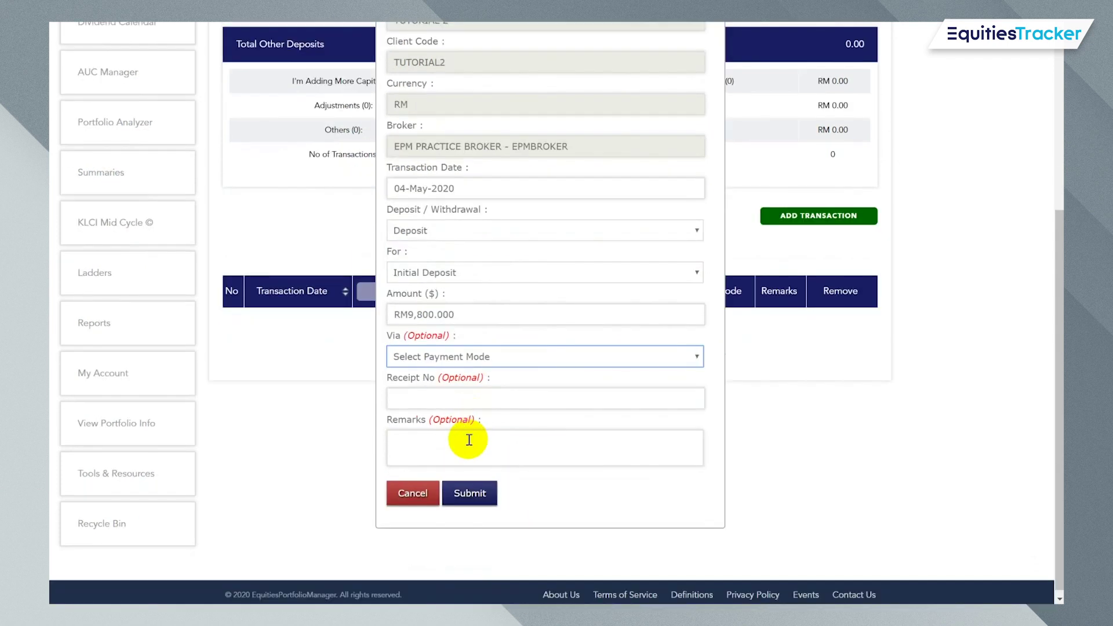
{"action": "left_click", "coordinate": [468, 455]}
{"action": "left_click", "coordinate": [472, 498]}
{"action": "left_click", "coordinate": [826, 299]}
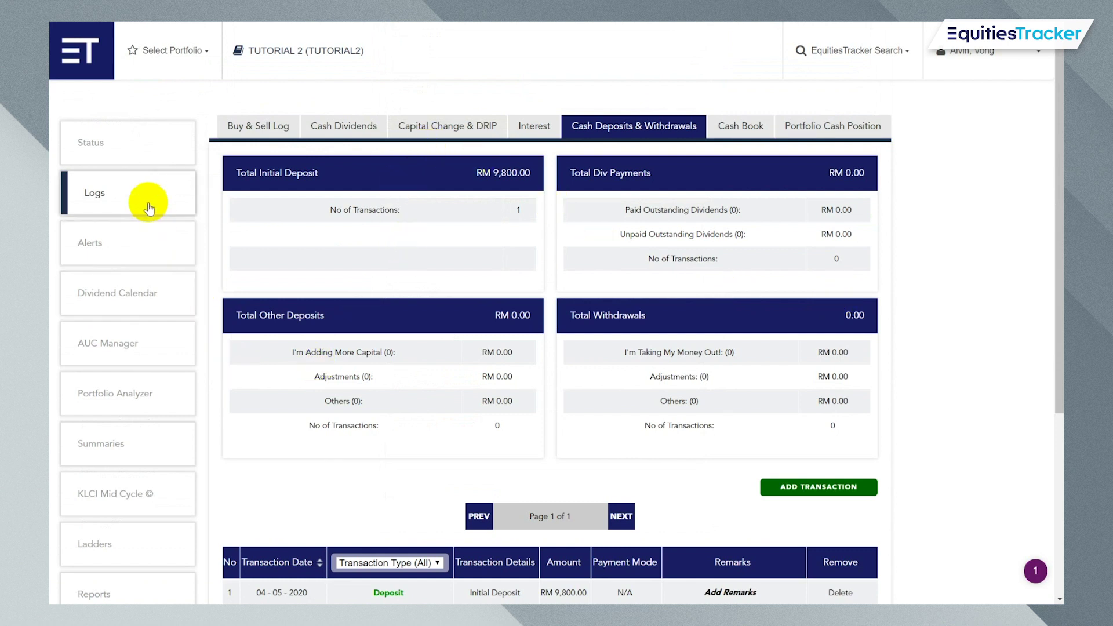
- Check Status: RM 9,800.00 Total Portfolio Capital, RM 0.00 cash, MAYBANK and PADINI held
{"action": "left_click", "coordinate": [122, 145]}
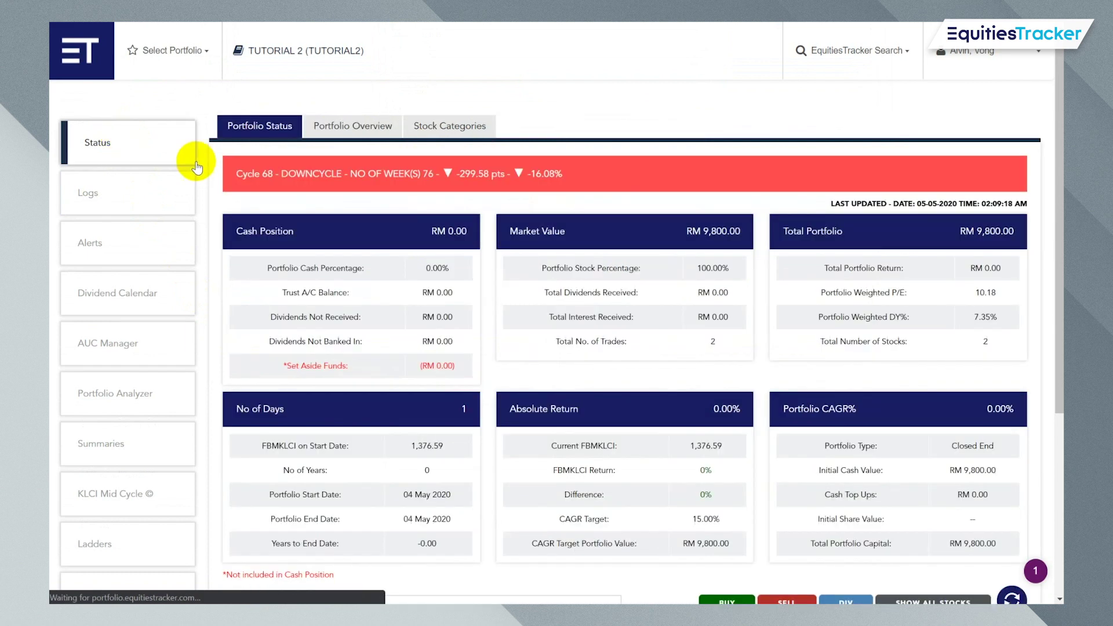
{"action": "scroll", "coordinate": [695, 261], "scroll_direction": "down", "scroll_amount": 1}
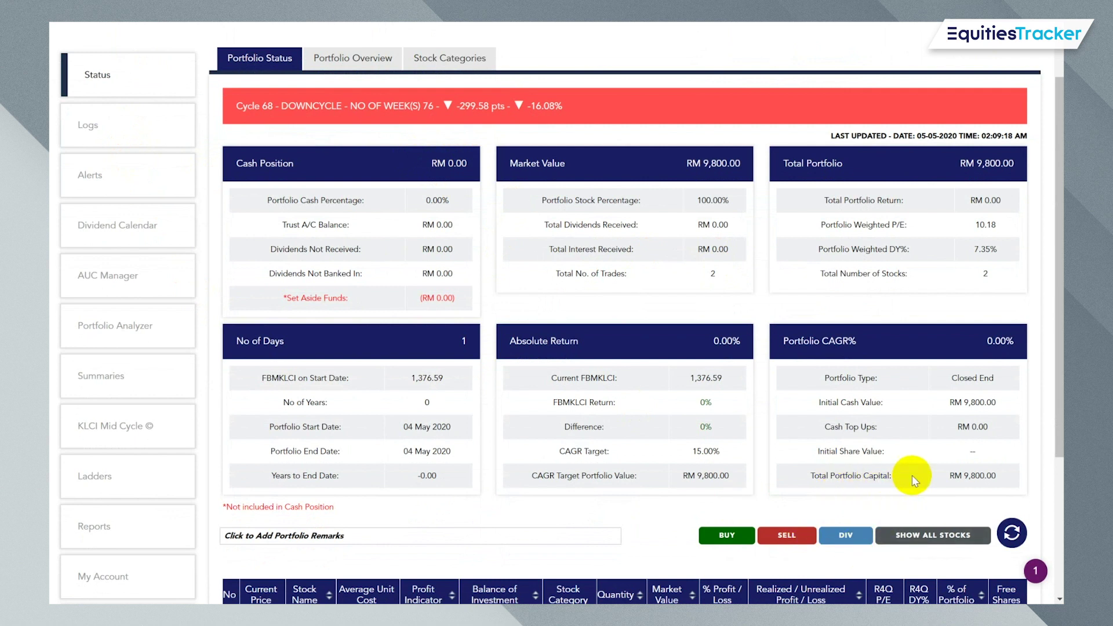
{"action": "triple_click", "coordinate": [964, 475]}
{"action": "scroll", "coordinate": [976, 481], "scroll_direction": "down", "scroll_amount": 1}
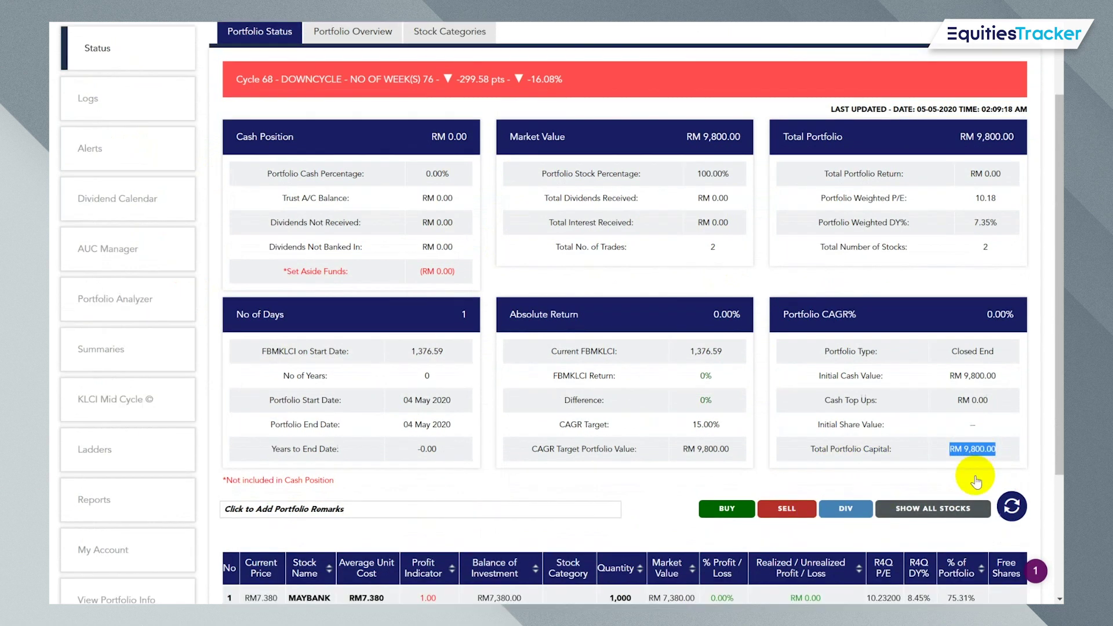
{"action": "scroll", "coordinate": [976, 481], "scroll_direction": "down", "scroll_amount": 2}
{"action": "scroll", "coordinate": [672, 425], "scroll_direction": "up", "scroll_amount": 2}
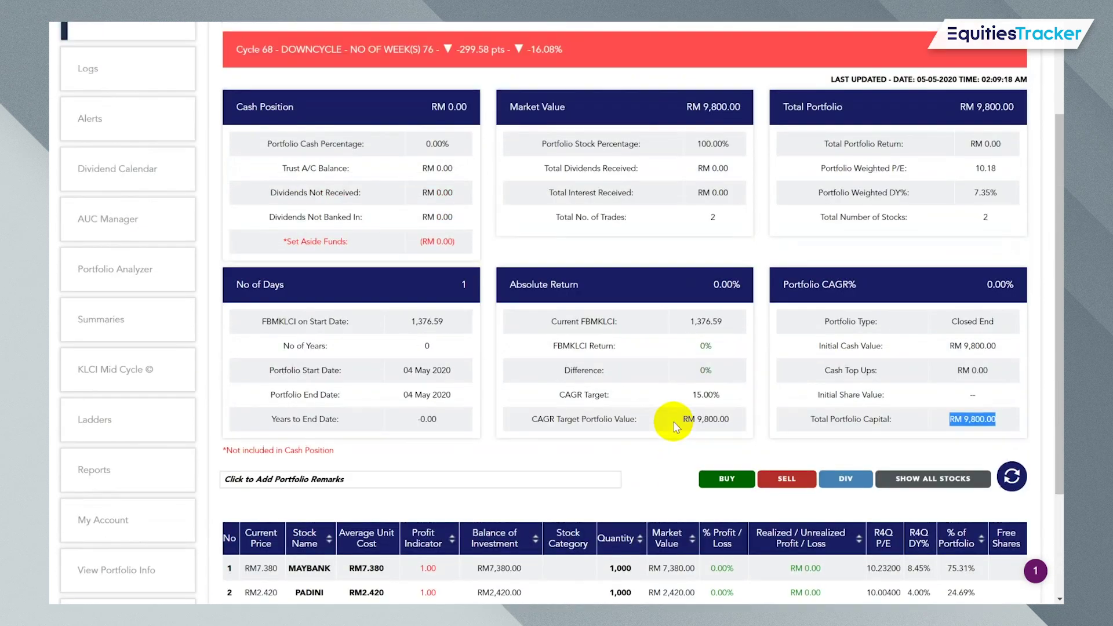
{"action": "scroll", "coordinate": [674, 426], "scroll_direction": "up", "scroll_amount": 2}
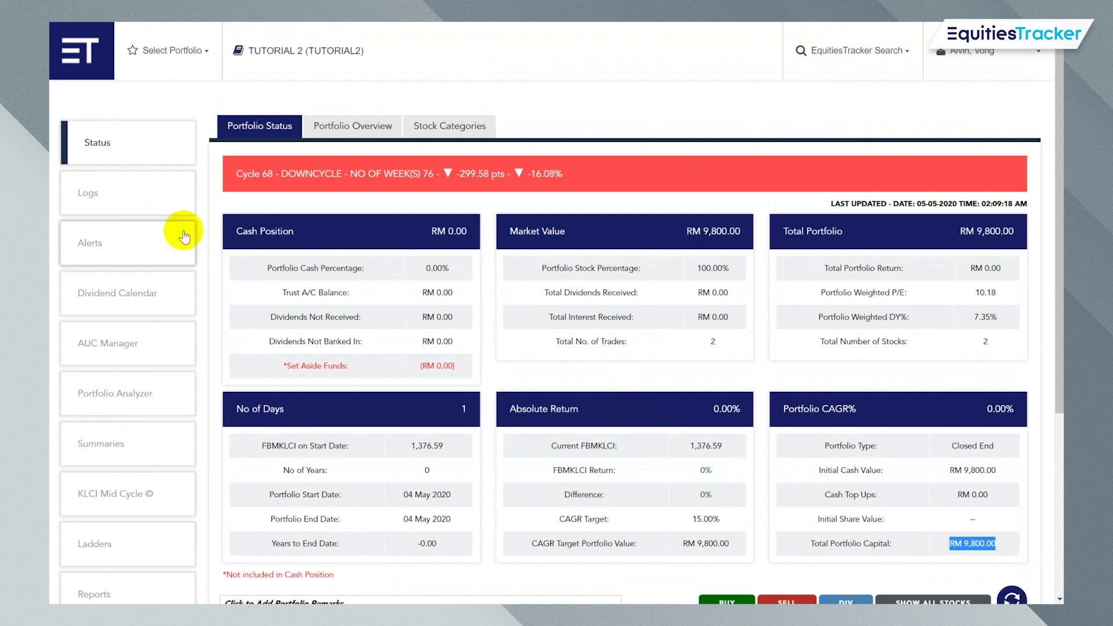
- Open the Cash Deposits & Withdrawals log and start another cash transaction
{"action": "left_click", "coordinate": [155, 205]}
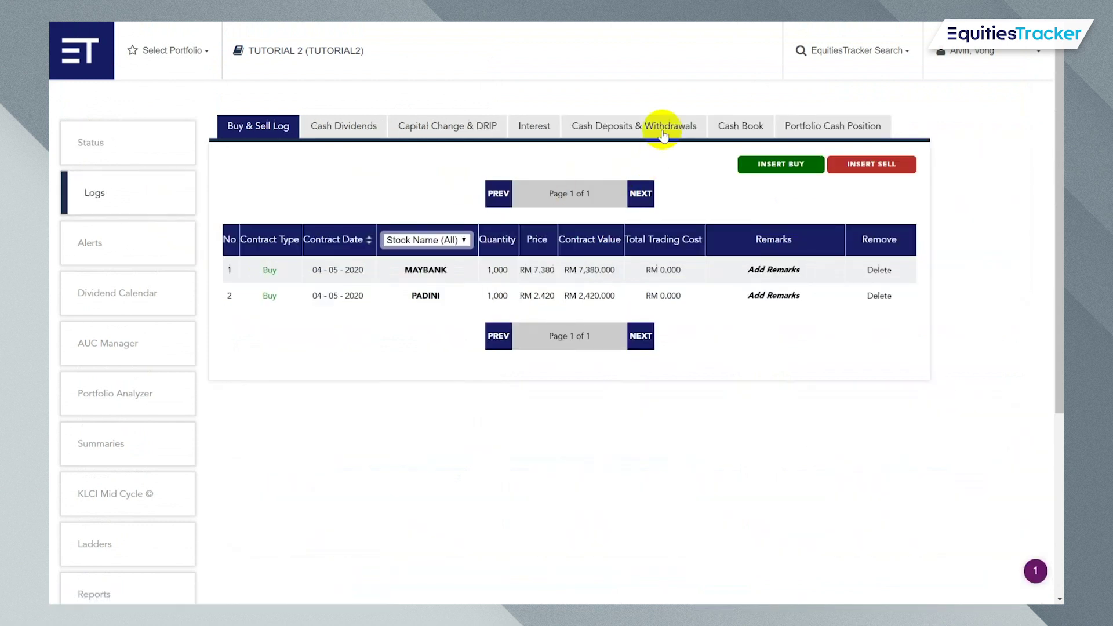
{"action": "left_click", "coordinate": [664, 134]}
{"action": "scroll", "coordinate": [673, 177], "scroll_direction": "down", "scroll_amount": 3}
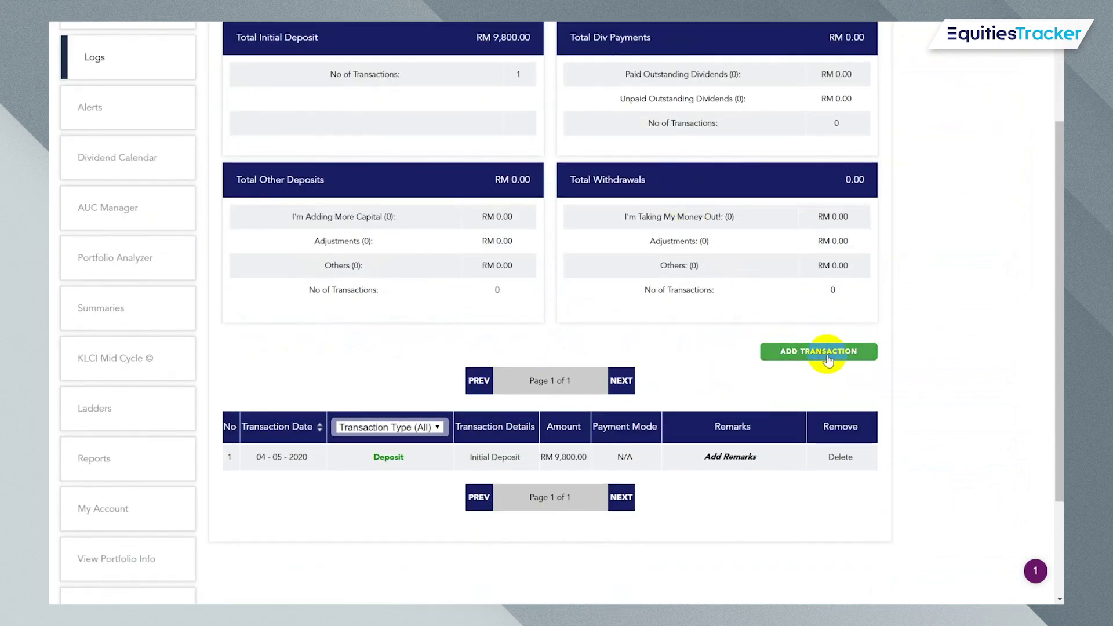
{"action": "left_click", "coordinate": [827, 358]}
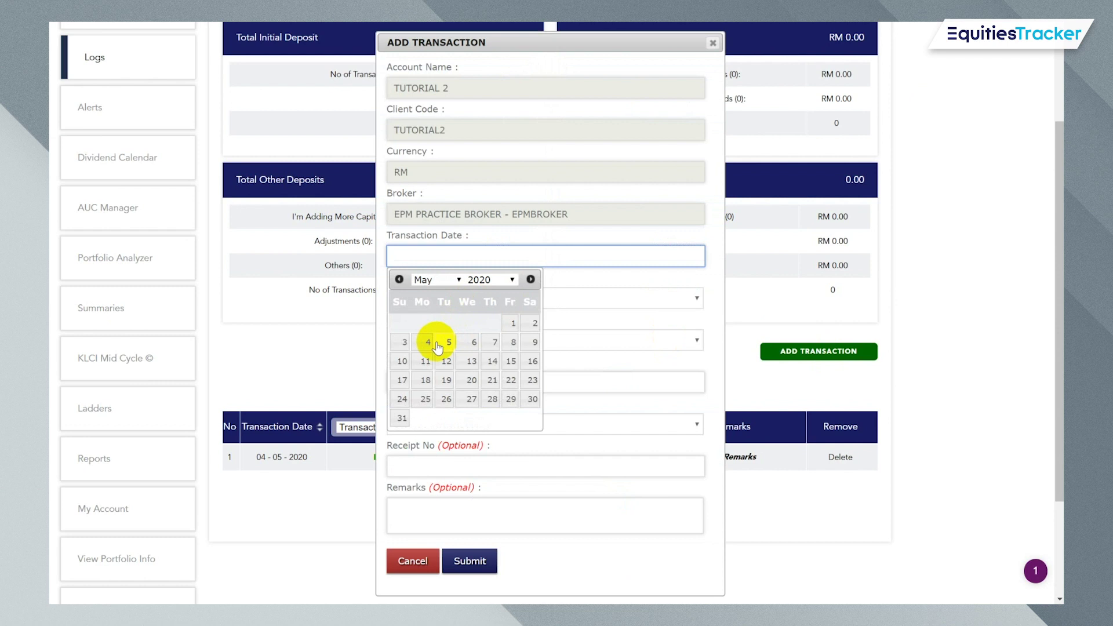
- Enter a 04-May-2020 Initial Deposit of RM 5,000, then submit and confirm it
{"action": "left_click", "coordinate": [434, 344]}
{"action": "left_click", "coordinate": [415, 298]}
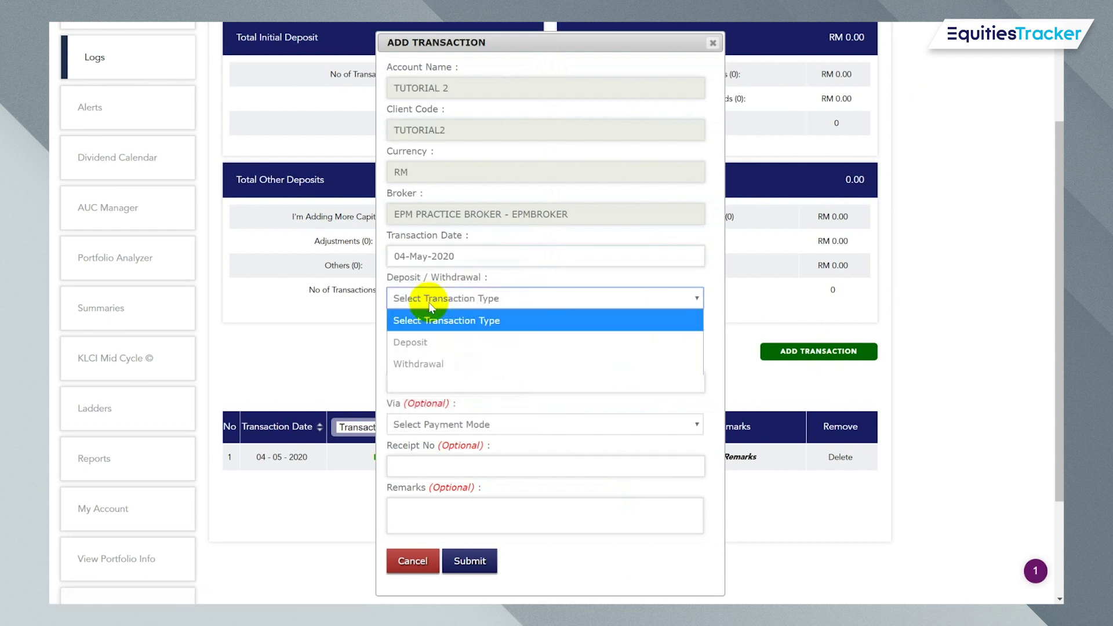
{"action": "left_click", "coordinate": [428, 343]}
{"action": "left_click", "coordinate": [434, 341]}
{"action": "left_click", "coordinate": [427, 382]}
{"action": "left_click", "coordinate": [415, 383]}
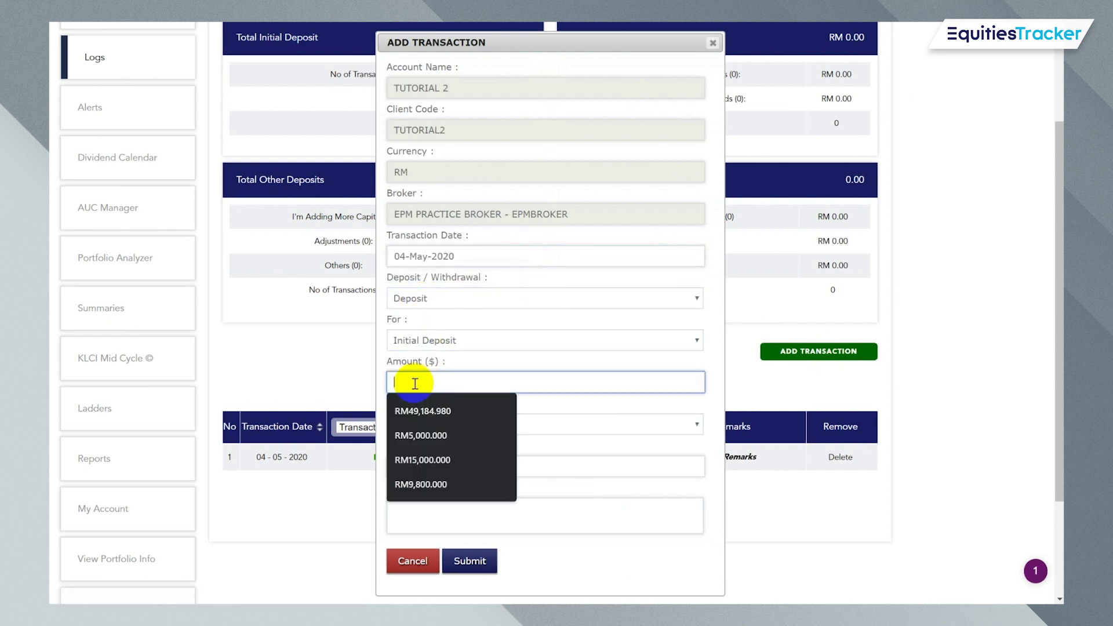
{"action": "type", "text": "5000"}
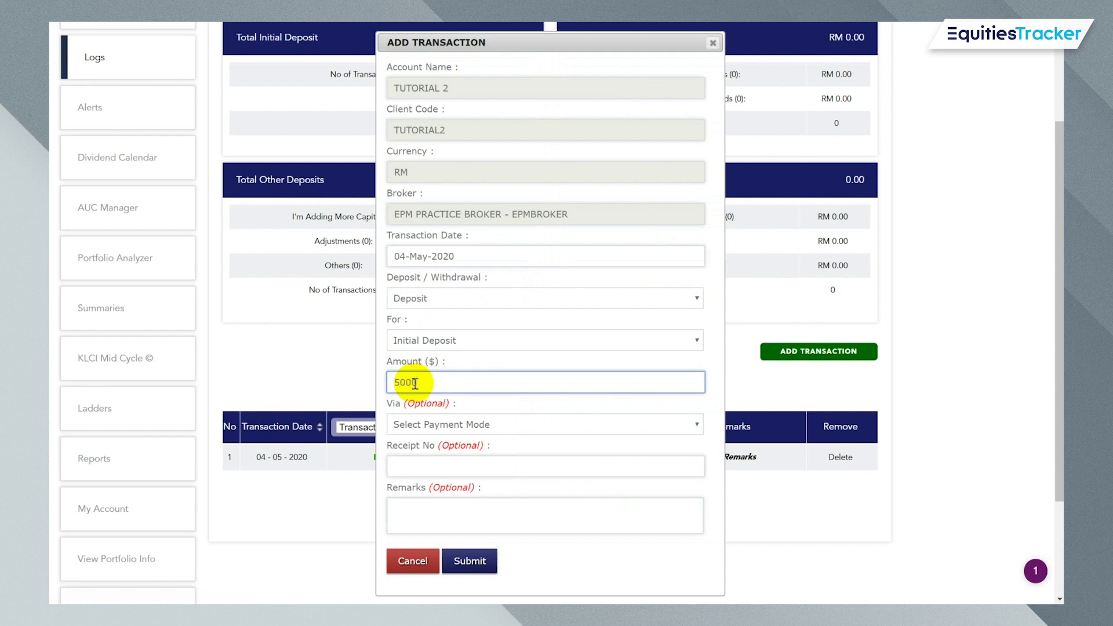
{"action": "key", "text": "Tab"}
{"action": "scroll", "coordinate": [464, 441], "scroll_direction": "down", "scroll_amount": 1}
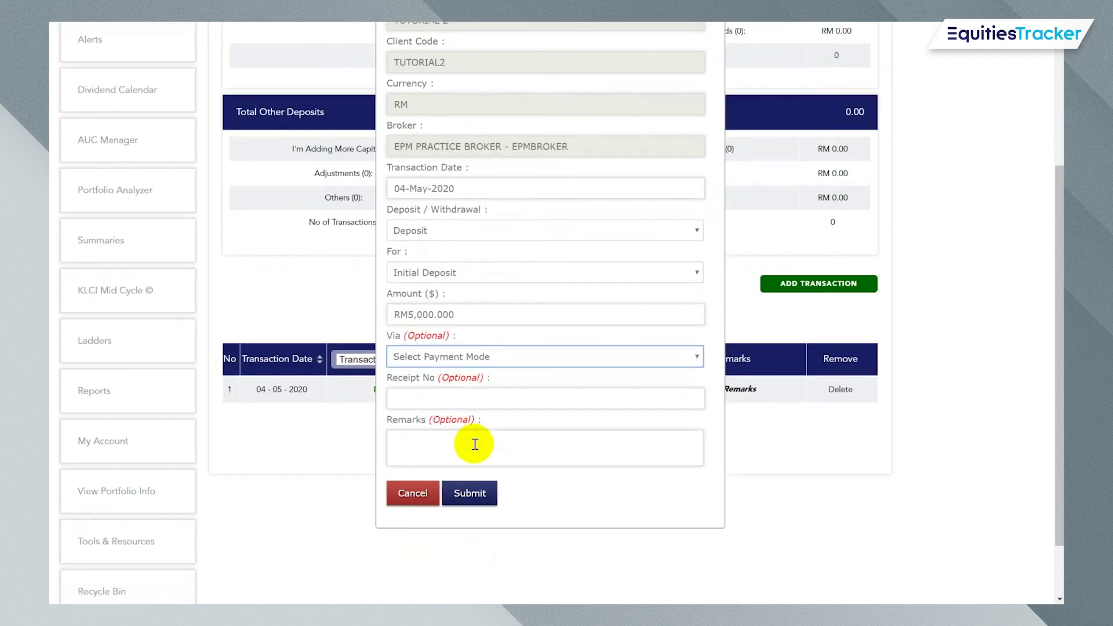
{"action": "left_click", "coordinate": [464, 440]}
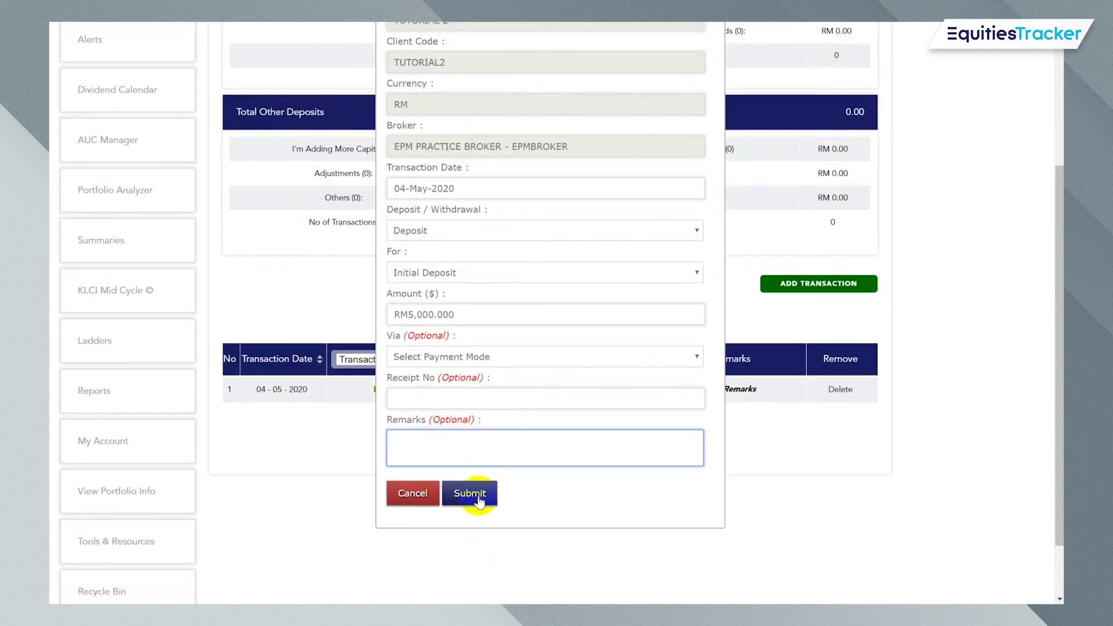
{"action": "left_click", "coordinate": [476, 495]}
{"action": "left_click", "coordinate": [813, 301]}
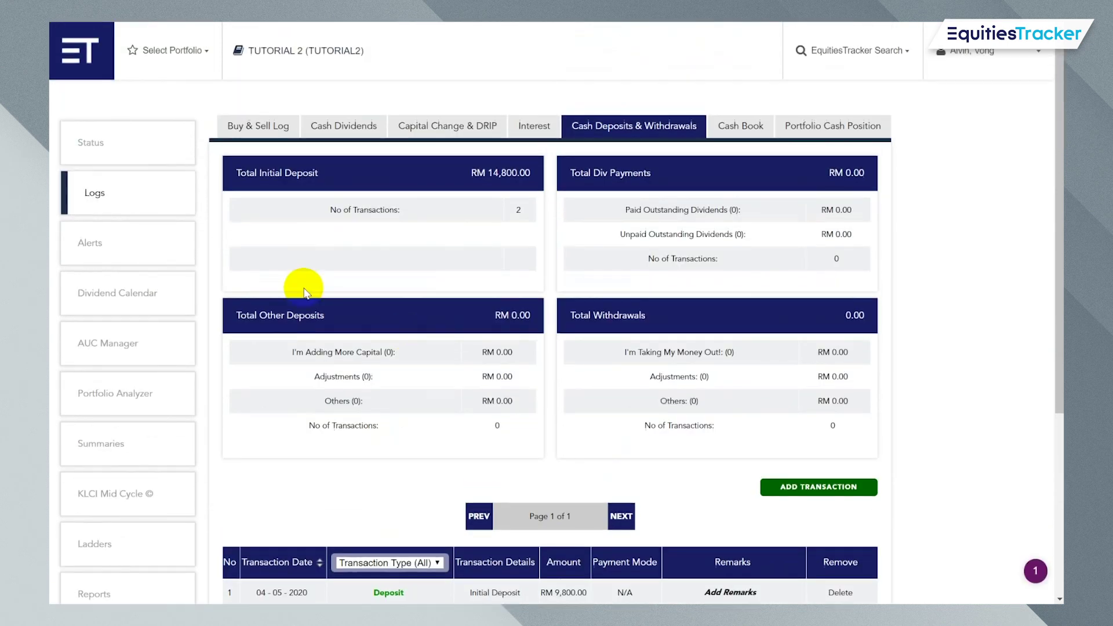
- Review Status showing RM 5,000.00 cash, RM 9,800.00 market value and RM 14,800.00 total
{"action": "left_click", "coordinate": [116, 150]}
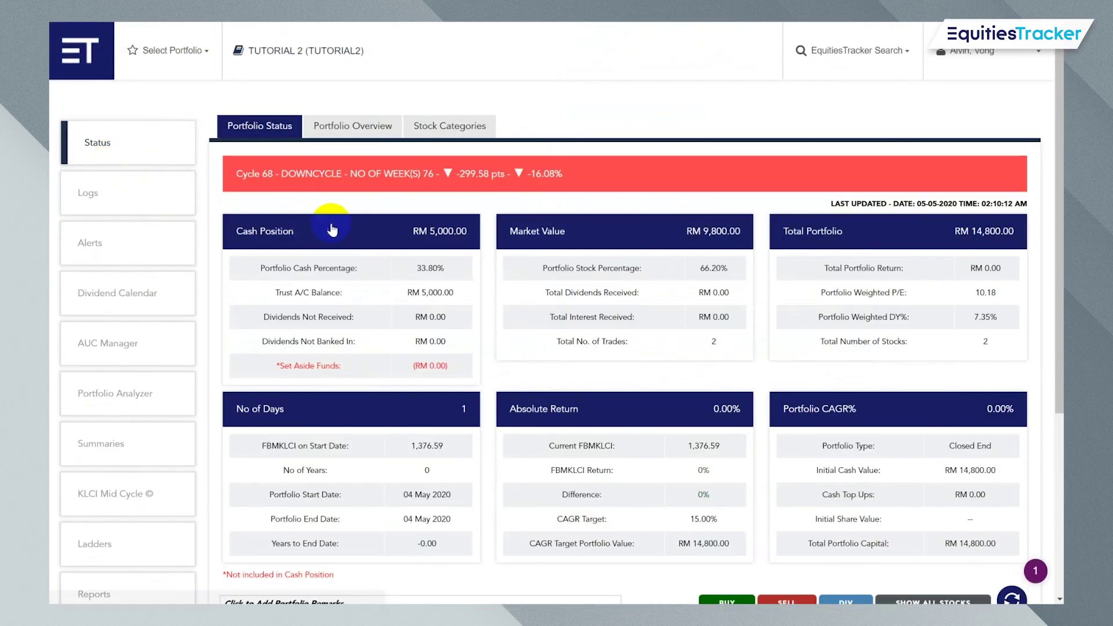
{"action": "scroll", "coordinate": [406, 244], "scroll_direction": "down", "scroll_amount": 1}
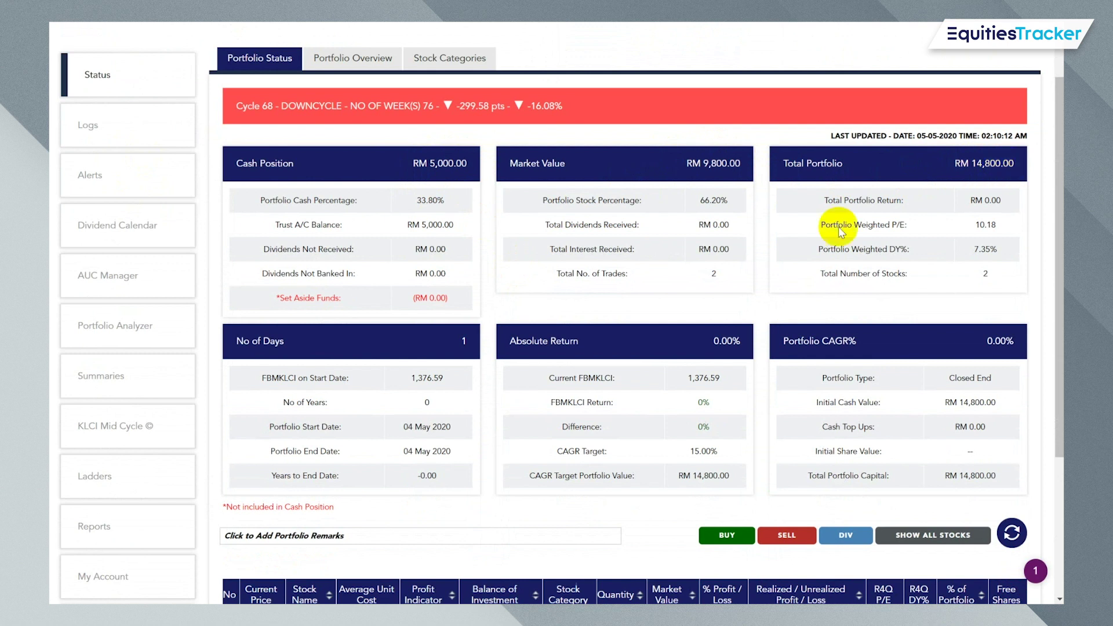
{"action": "scroll", "coordinate": [841, 231], "scroll_direction": "down", "scroll_amount": 2}
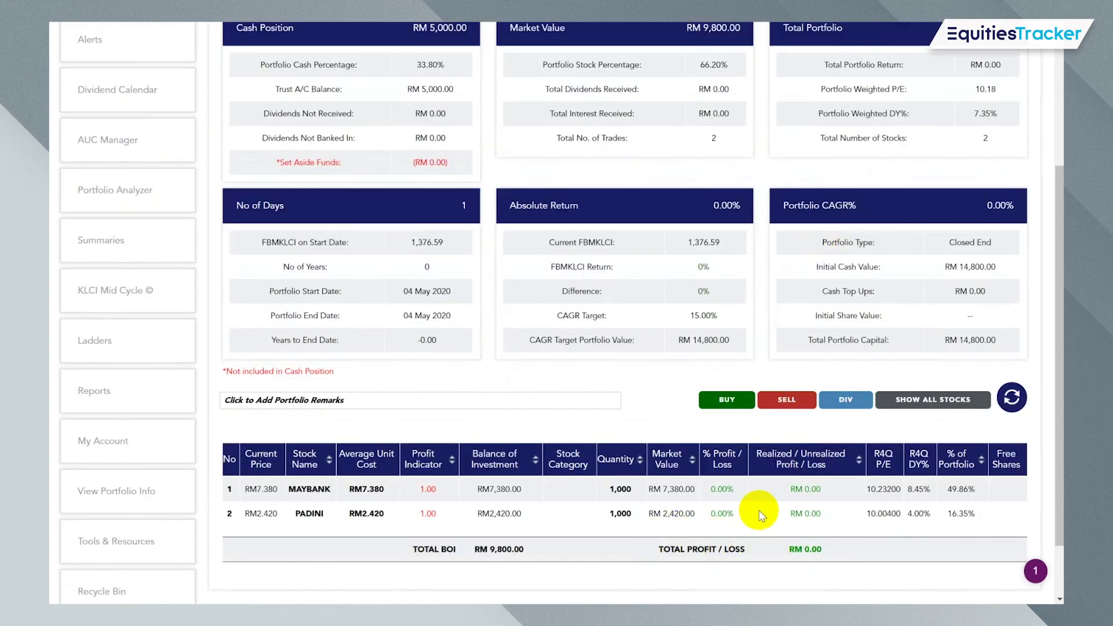
{"action": "scroll", "coordinate": [755, 515], "scroll_direction": "up", "scroll_amount": 2}
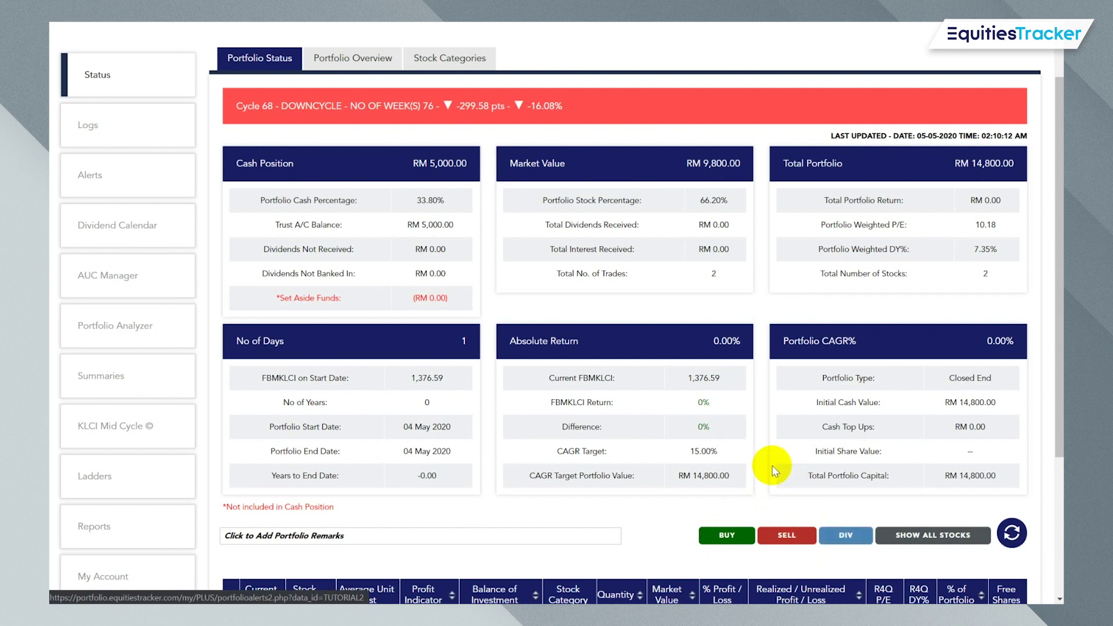
{"action": "scroll", "coordinate": [786, 480], "scroll_direction": "up", "scroll_amount": 2}
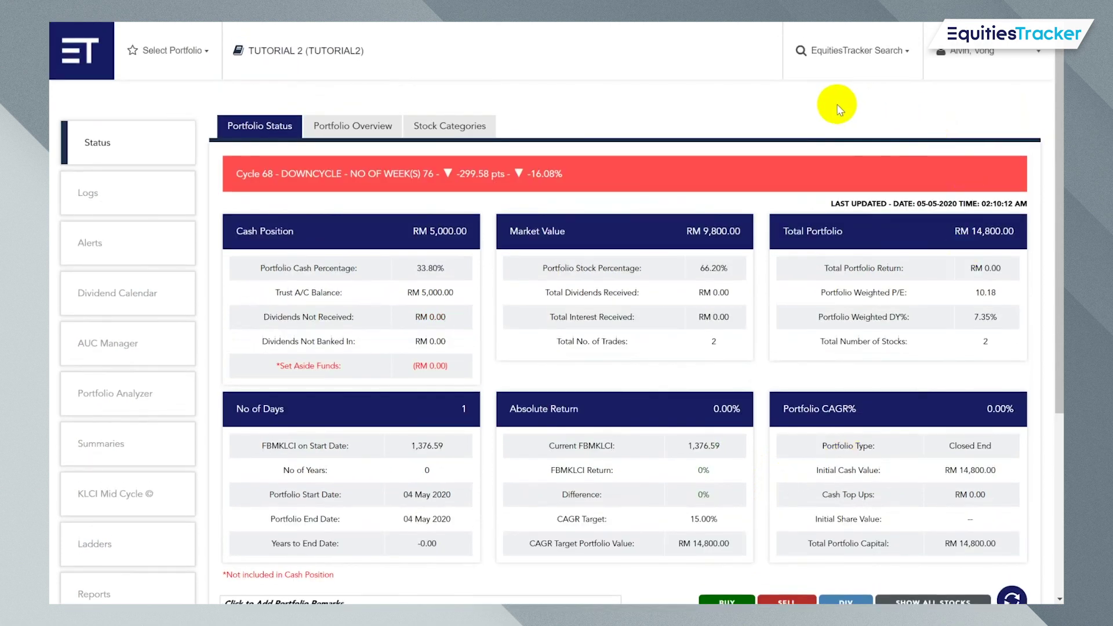